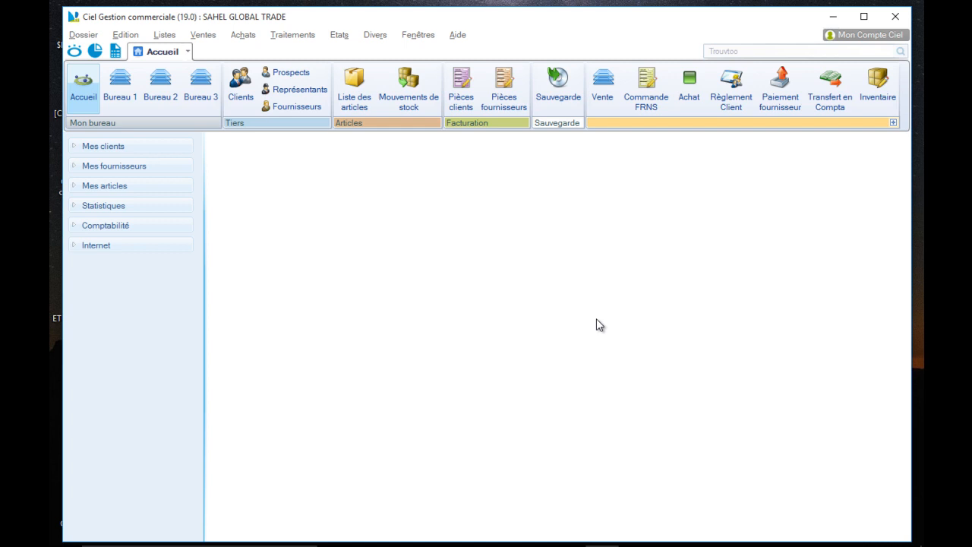
# Step: Open the customer invoice list, preview the fourth invoice with the FACTURE SGT template, review it down to its totals, and close the preview
pyautogui.click(472, 100)
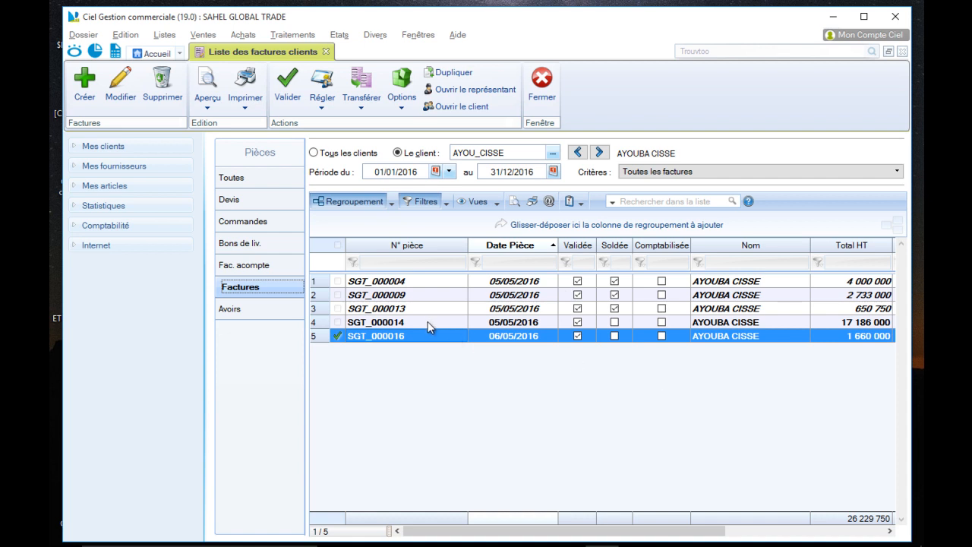
pyautogui.moveTo(430, 322); pyautogui.dragTo(430, 329)
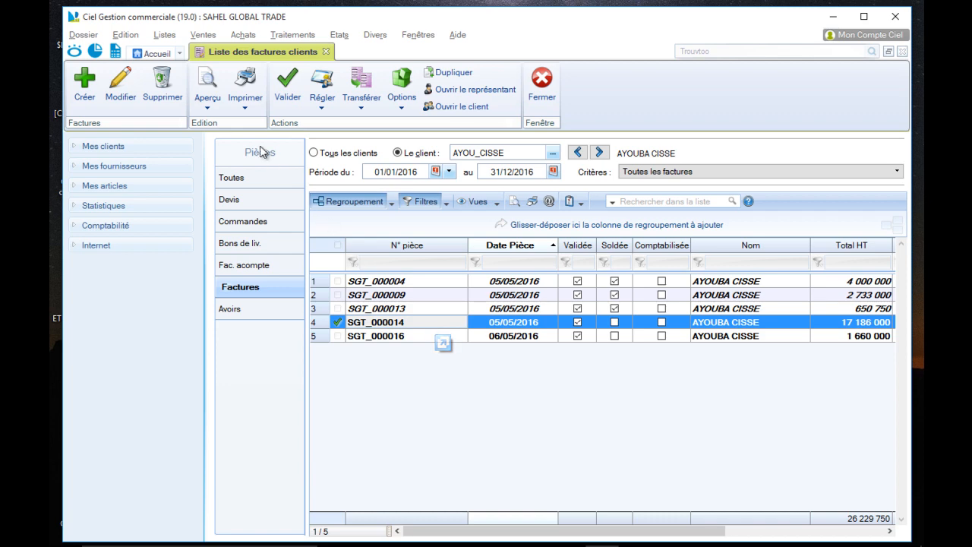
pyautogui.click(212, 109)
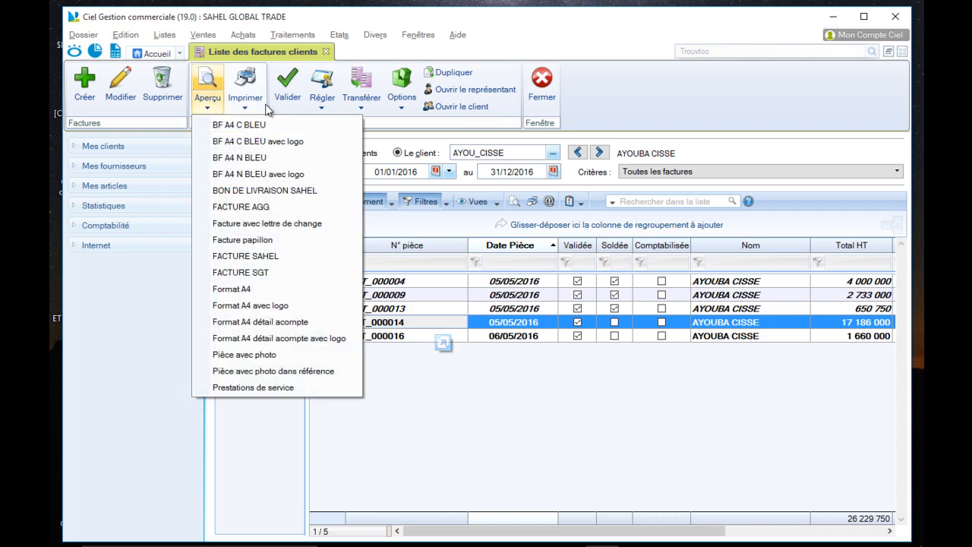
pyautogui.click(329, 271)
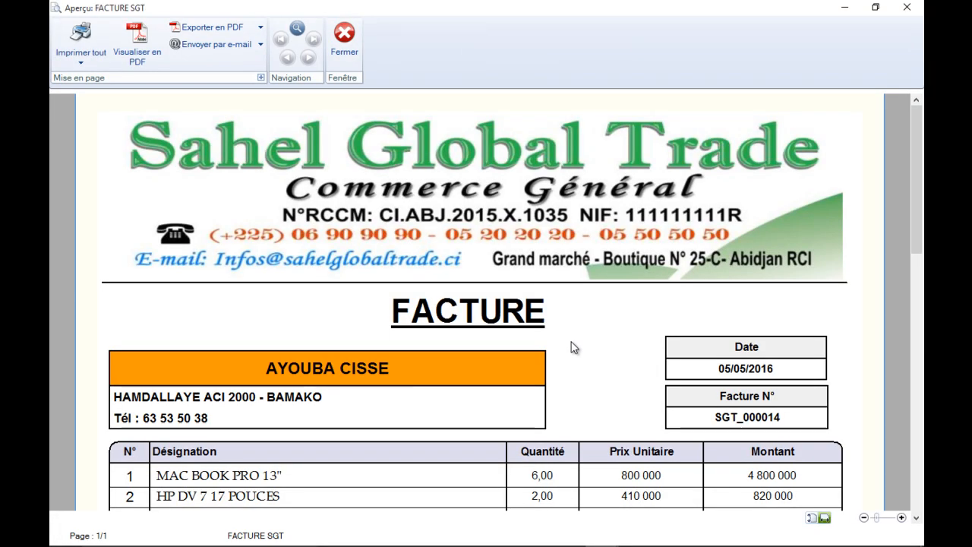
pyautogui.moveTo(915, 129); pyautogui.dragTo(924, 379)
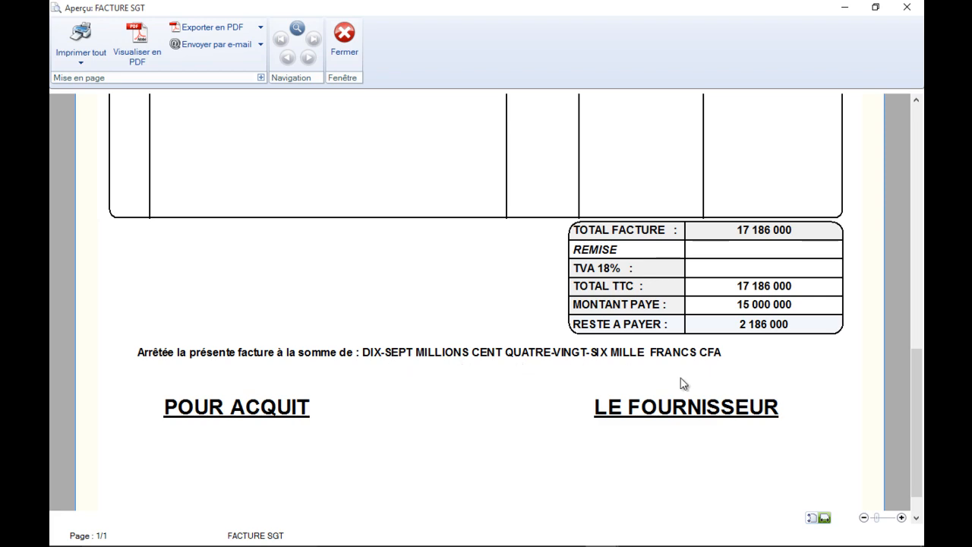
pyautogui.moveTo(914, 364); pyautogui.dragTo(897, 165)
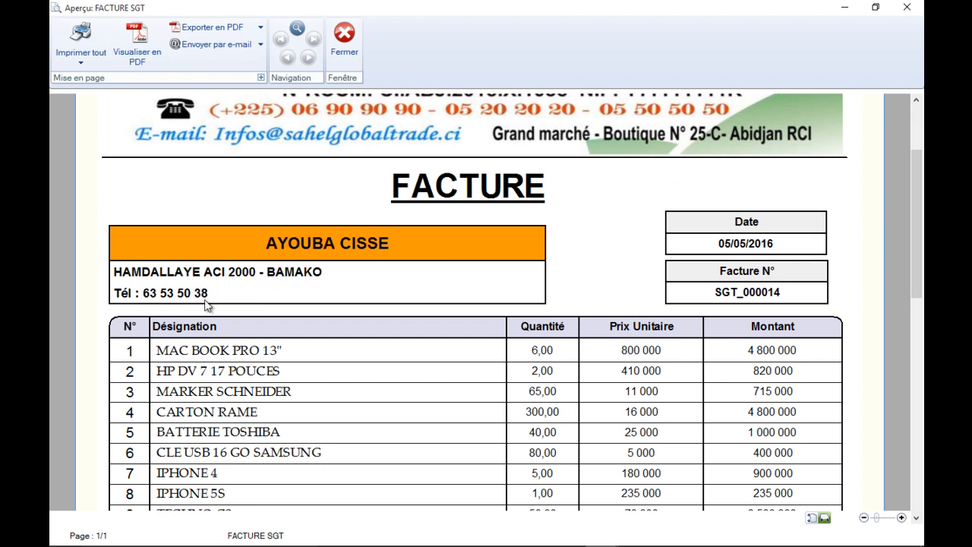
pyautogui.scroll(3, 458, 347)
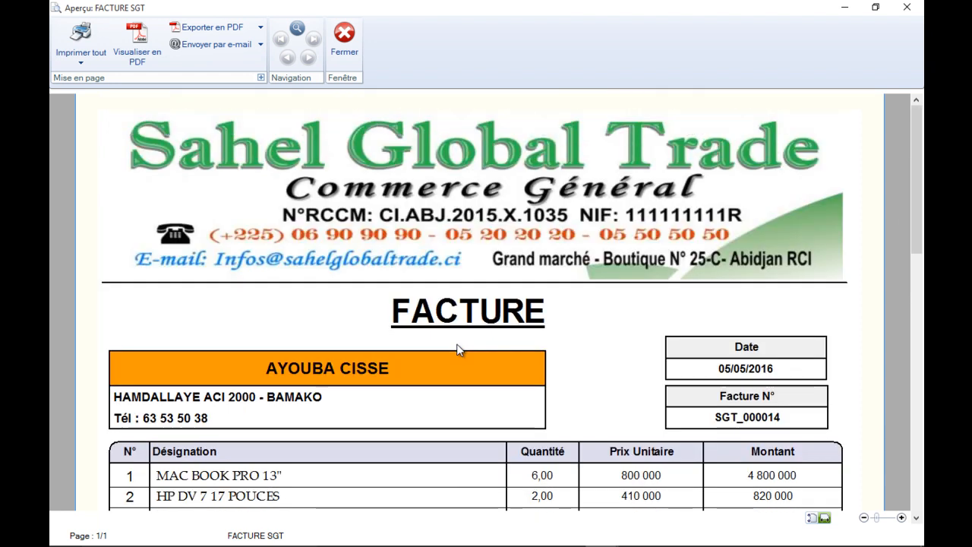
pyautogui.click(345, 37)
# Step: Preview the same invoice with the FACTURE AGG template, check its header and totals, and close the preview
pyautogui.click(215, 108)
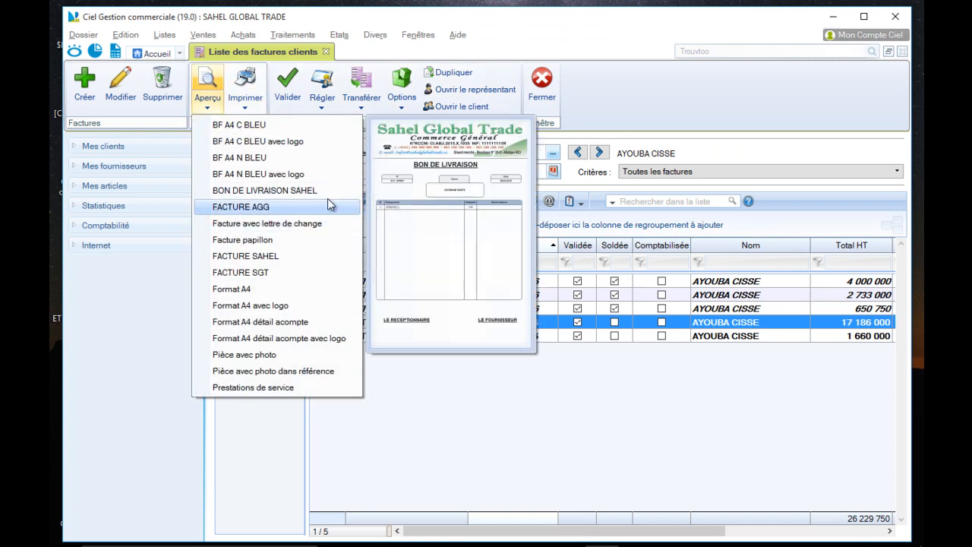
pyautogui.click(318, 205)
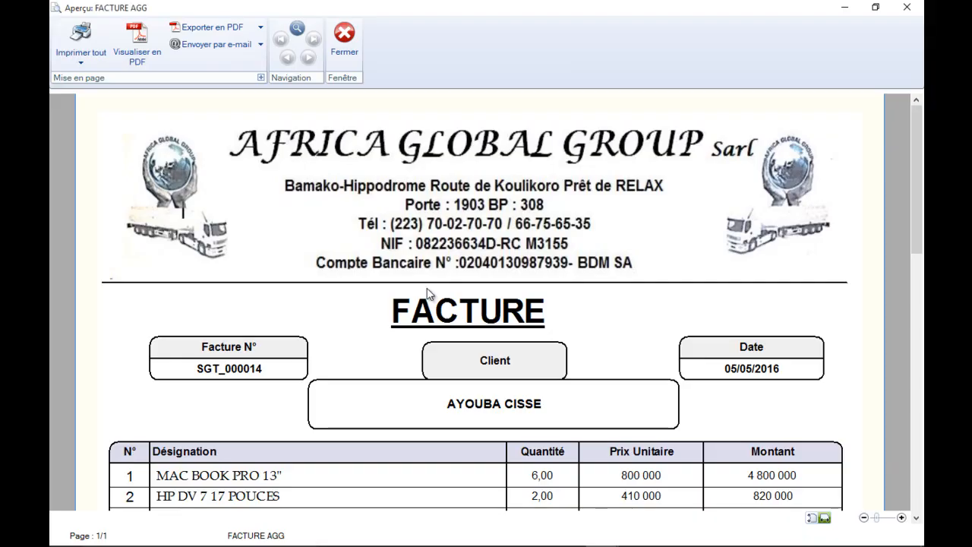
pyautogui.scroll(-5, 429, 293)
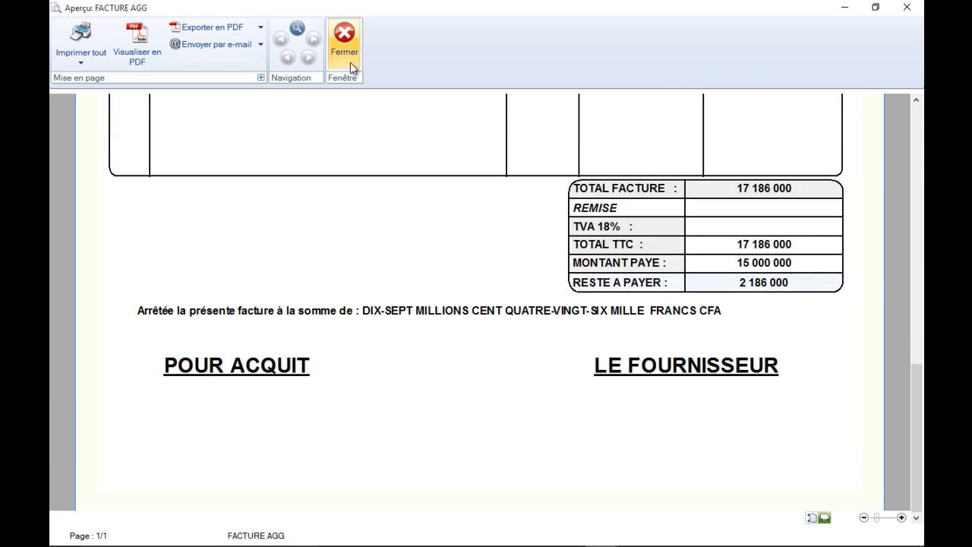
pyautogui.scroll(6, 382, 208)
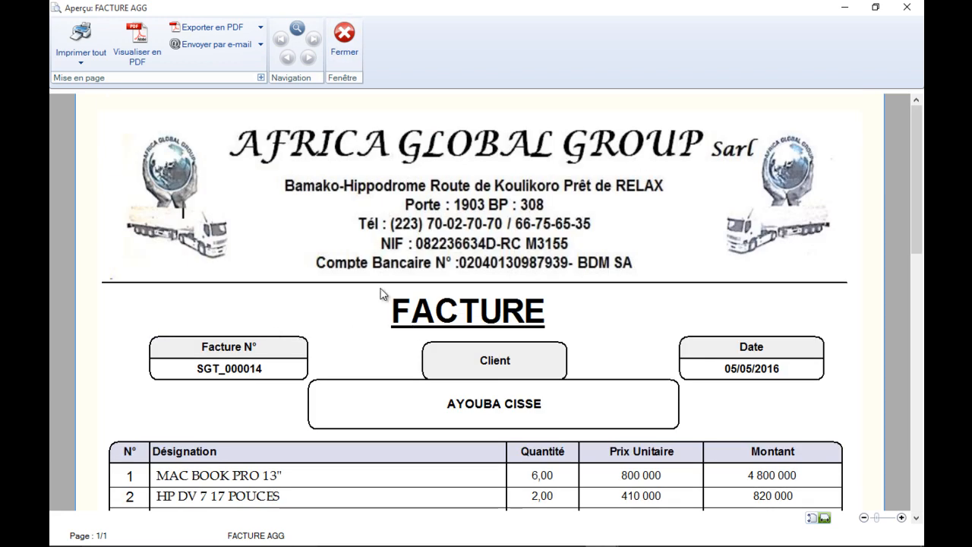
pyautogui.click(348, 55)
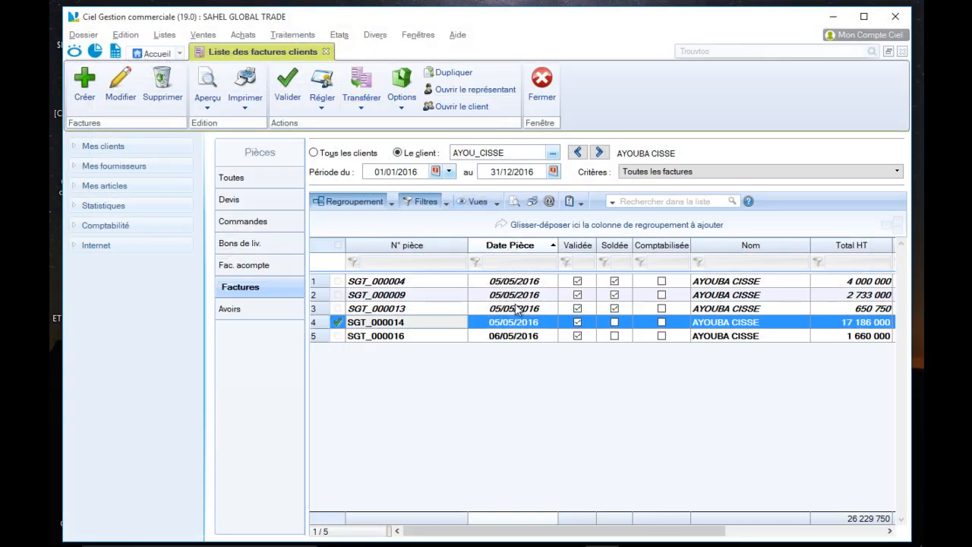
# Step: Preview the selected invoice with the FACTURE SAHEL template, review it to the end, and close the preview
pyautogui.click(214, 115)
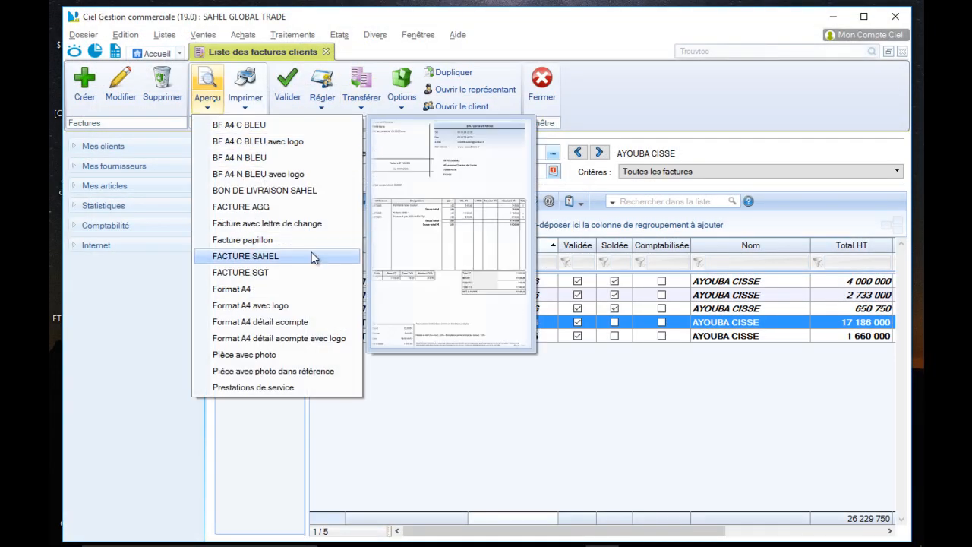
pyautogui.click(319, 257)
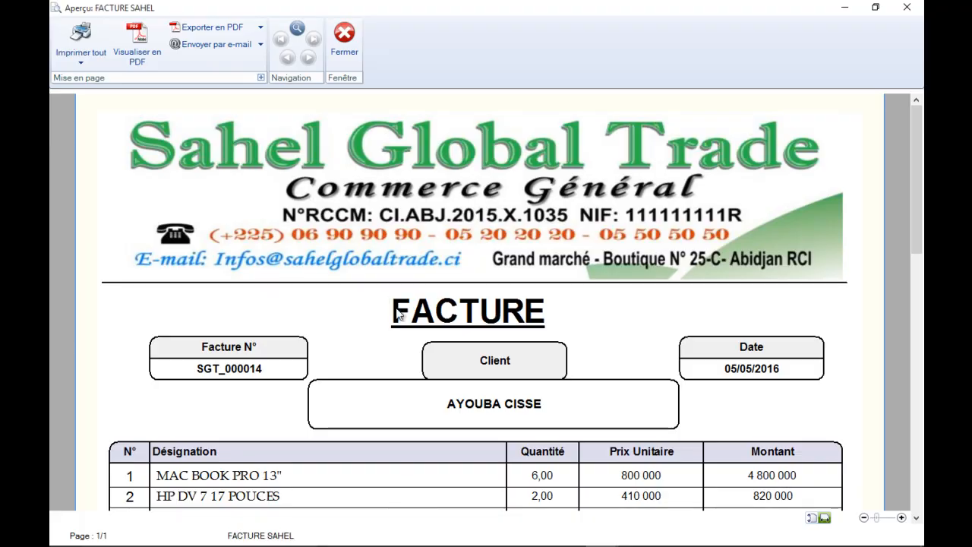
pyautogui.moveTo(913, 125); pyautogui.dragTo(920, 399)
pyautogui.click(335, 47)
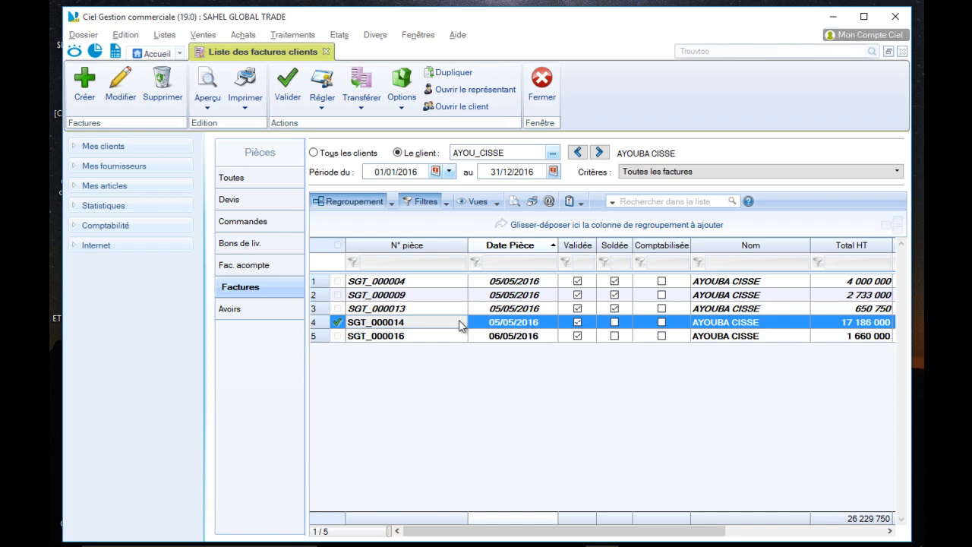
# Step: Preview the selected invoice as a delivery note with the BON DE LIVRAISON SAHEL template, and close both the preview and the invoice list
pyautogui.click(207, 108)
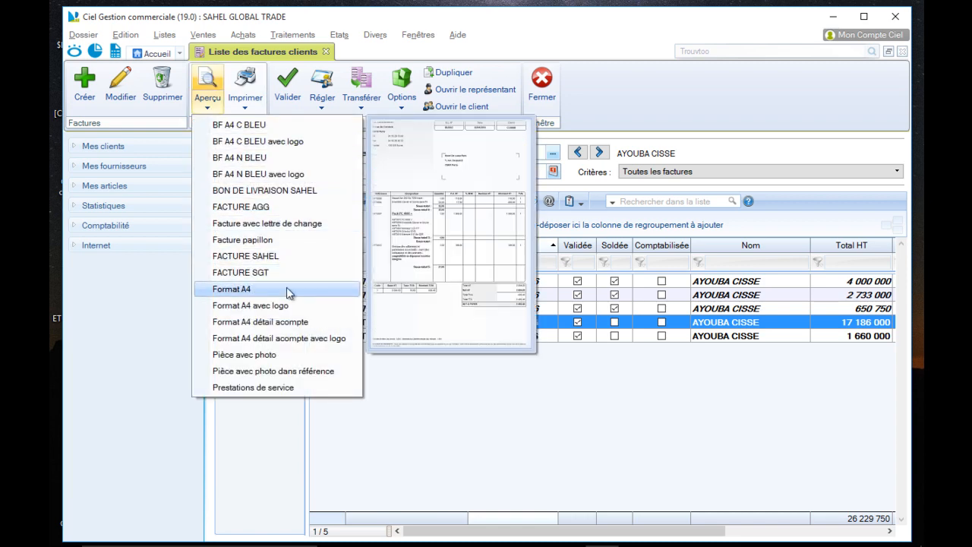
pyautogui.click(315, 190)
pyautogui.scroll(-10, 403, 266)
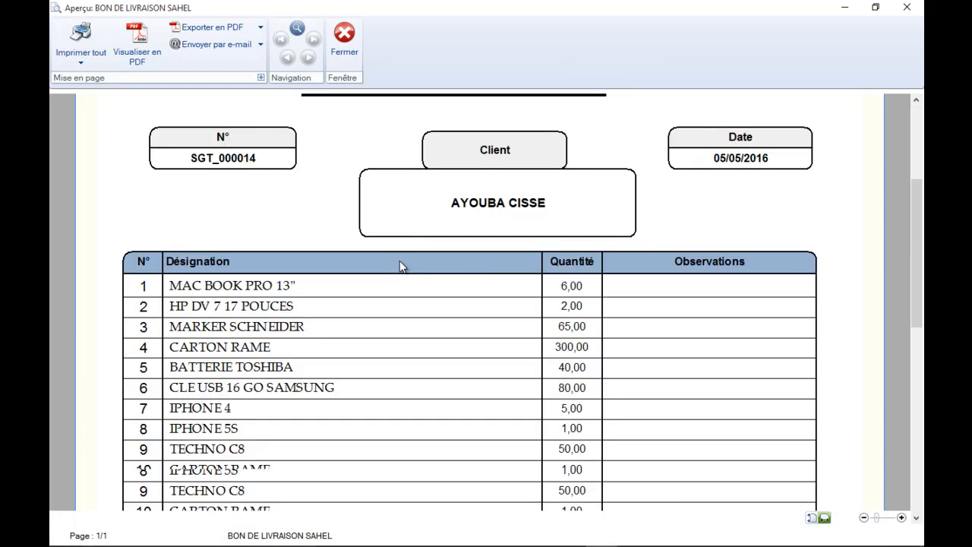
pyautogui.scroll(10, 400, 262)
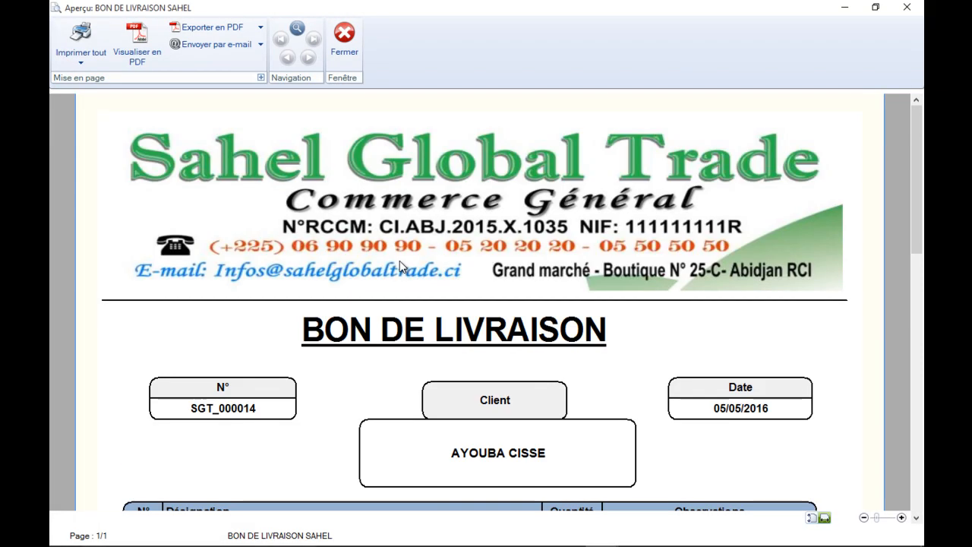
pyautogui.click(340, 55)
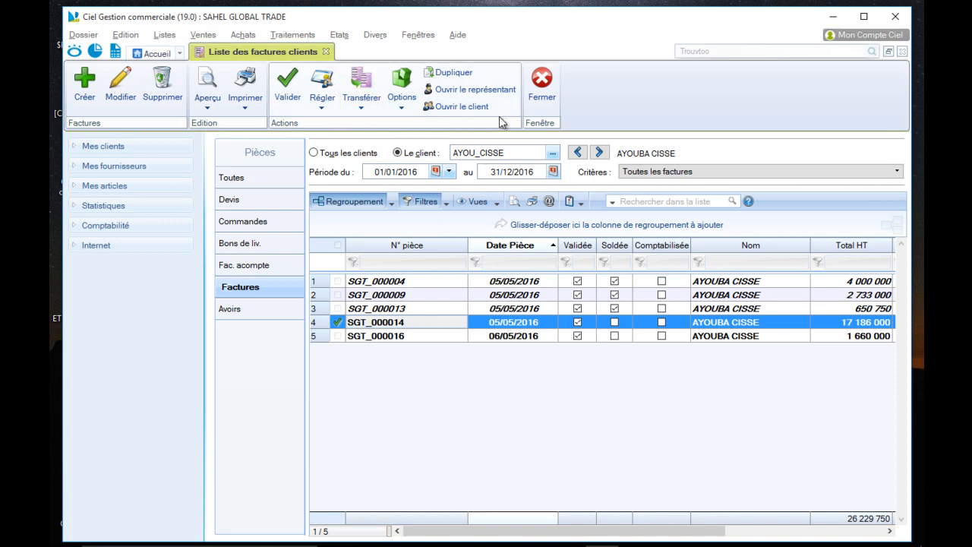
pyautogui.click(540, 88)
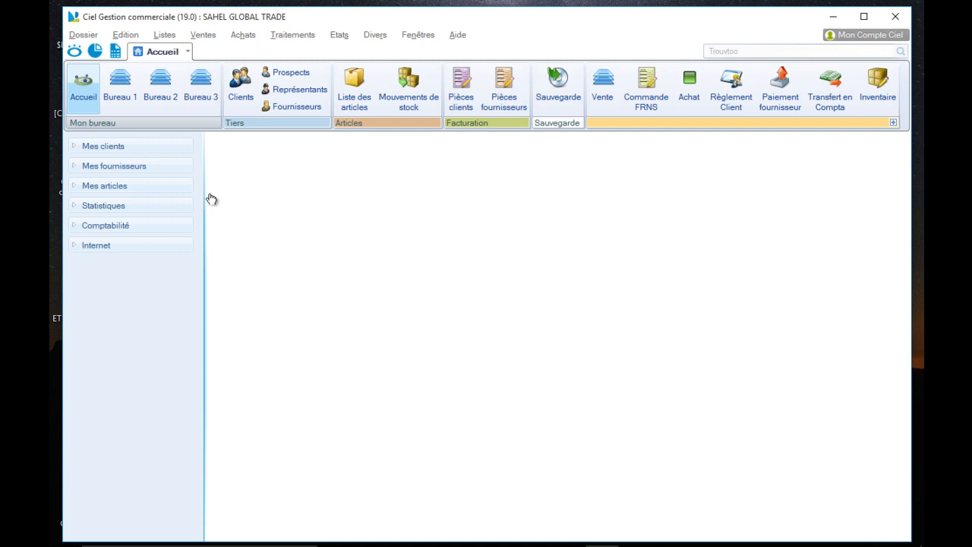
# Step: Open the list of configurable reports (Etats paramétrables)
pyautogui.click(82, 34)
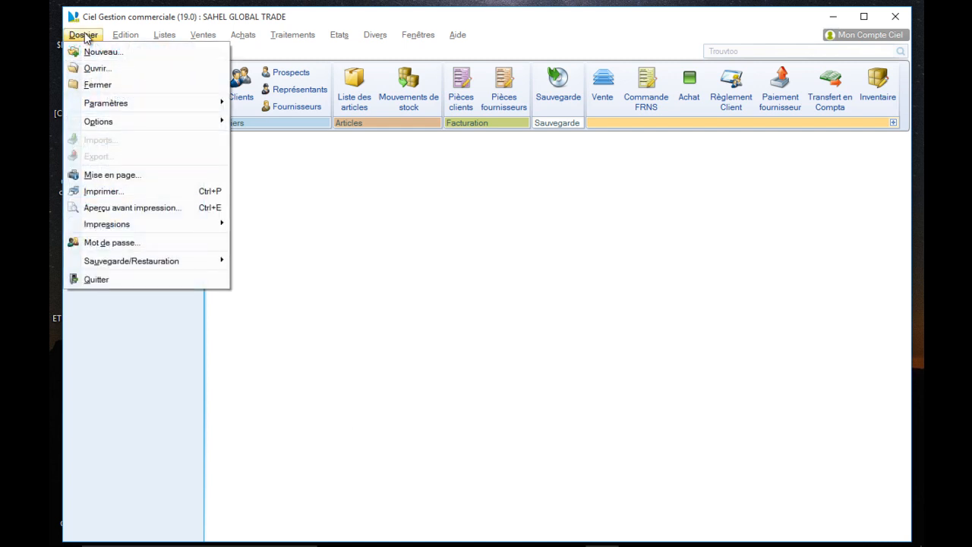
pyautogui.moveTo(211, 125)
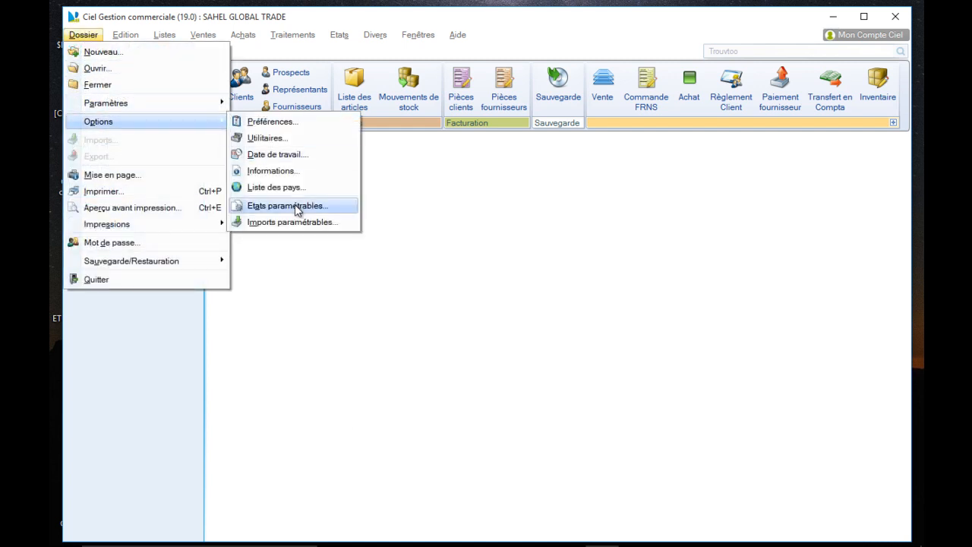
pyautogui.click(328, 207)
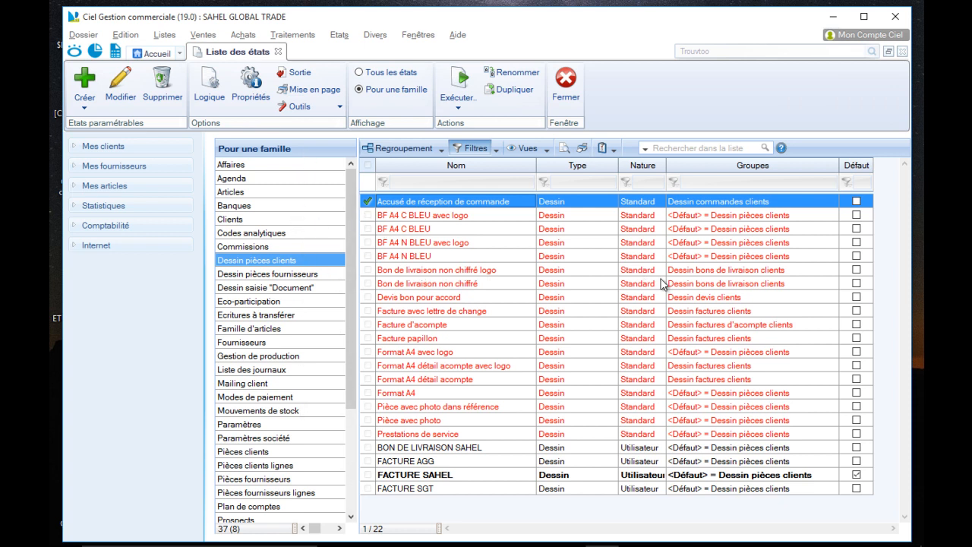
# Step: Examine the Dessin pièces fournisseurs templates, return to Dessin pièces clients, and highlight its four user-made templates
pyautogui.click(259, 275)
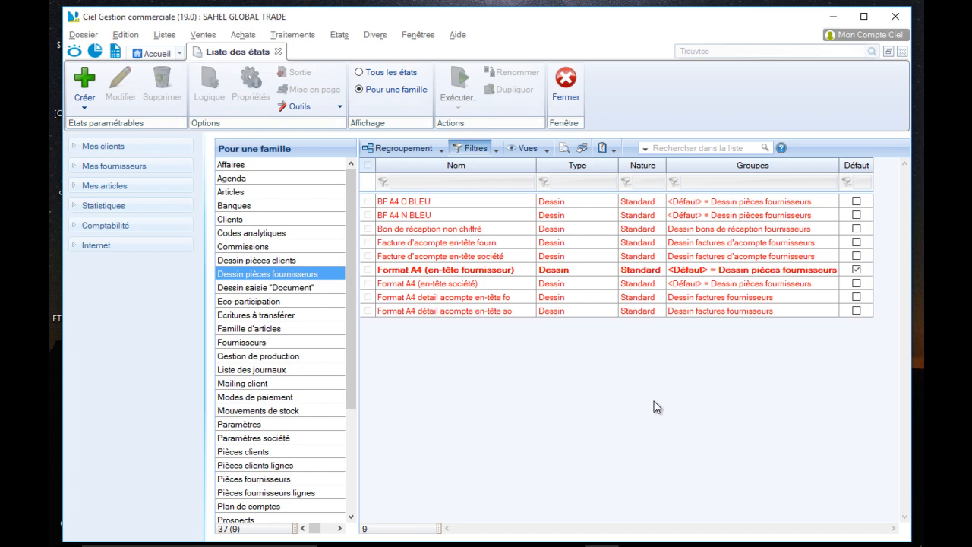
pyautogui.click(259, 260)
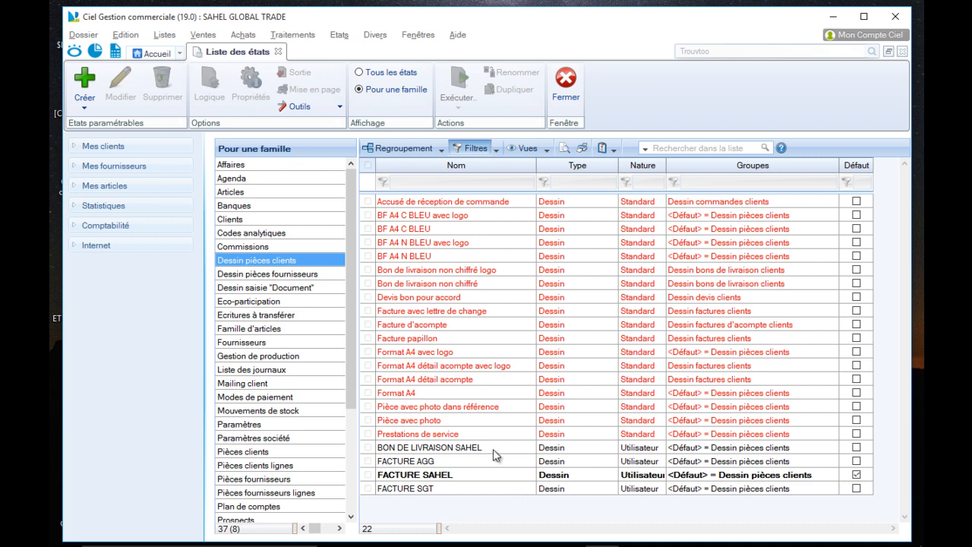
pyautogui.moveTo(493, 449); pyautogui.dragTo(501, 492)
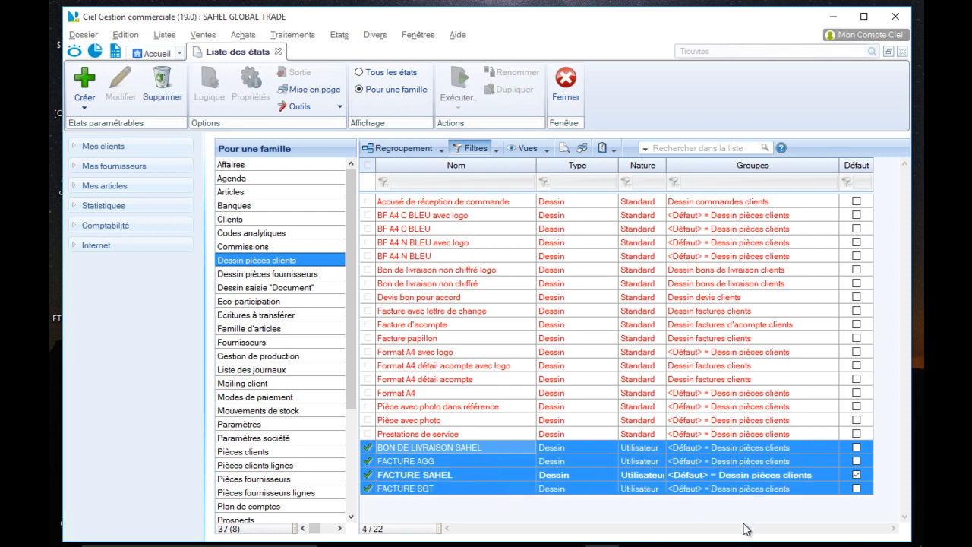
pyautogui.click(627, 522)
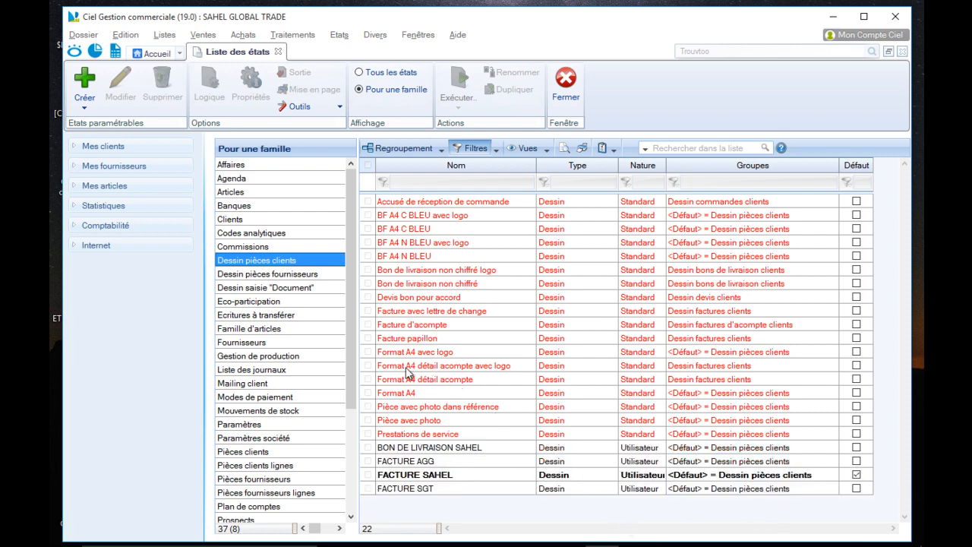
# Step: Duplicate the standard Format A4 customer document template under the name FACTURE PERSO
pyautogui.click(423, 394)
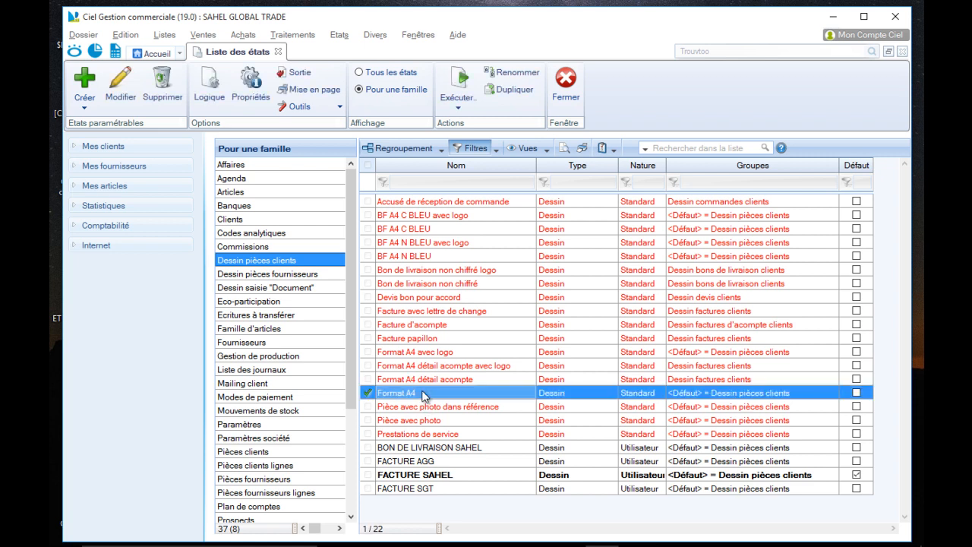
pyautogui.click(513, 90)
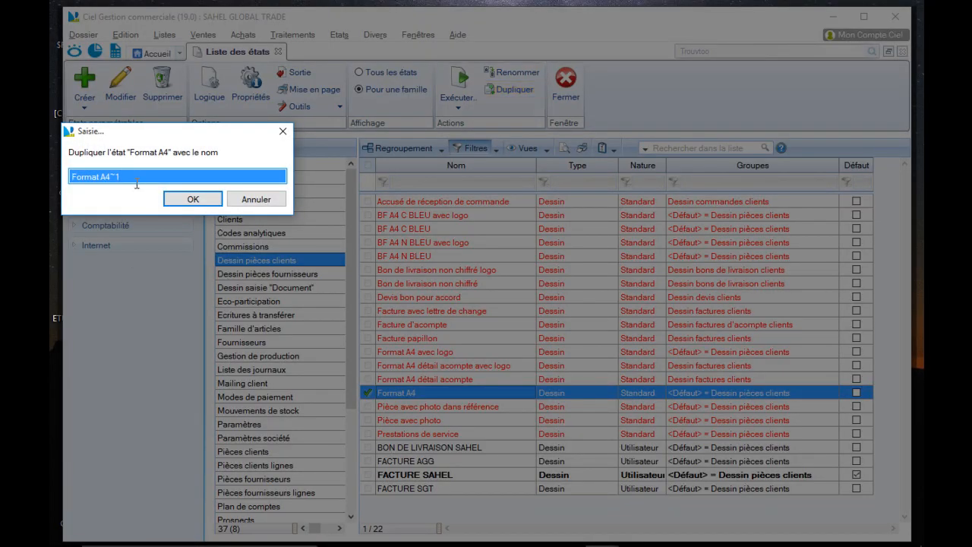
pyautogui.write('perso')
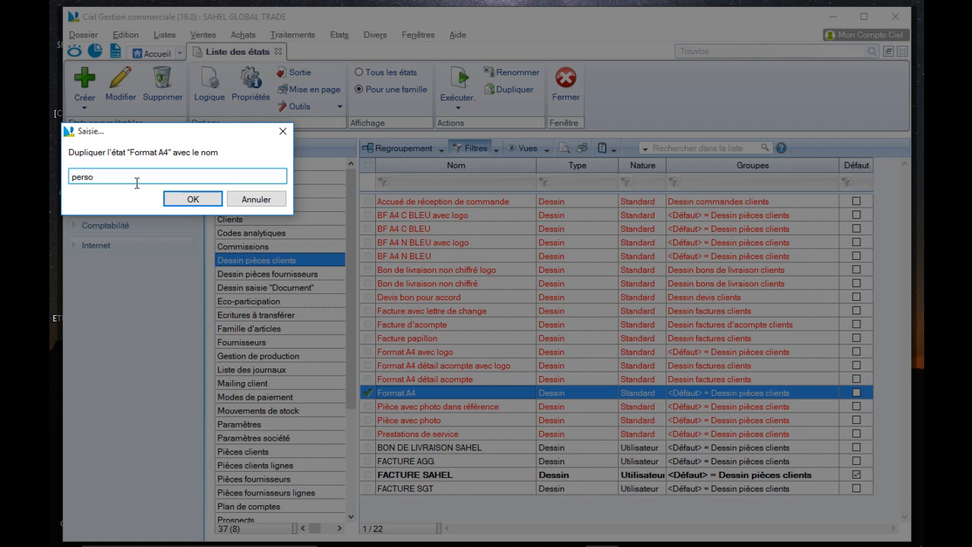
pyautogui.press('BackSpace')
pyautogui.press('BackSpace')
pyautogui.press('BackSpace')
pyautogui.press('BackSpace')
pyautogui.write('FACTURE PERSO')
pyautogui.click(201, 198)
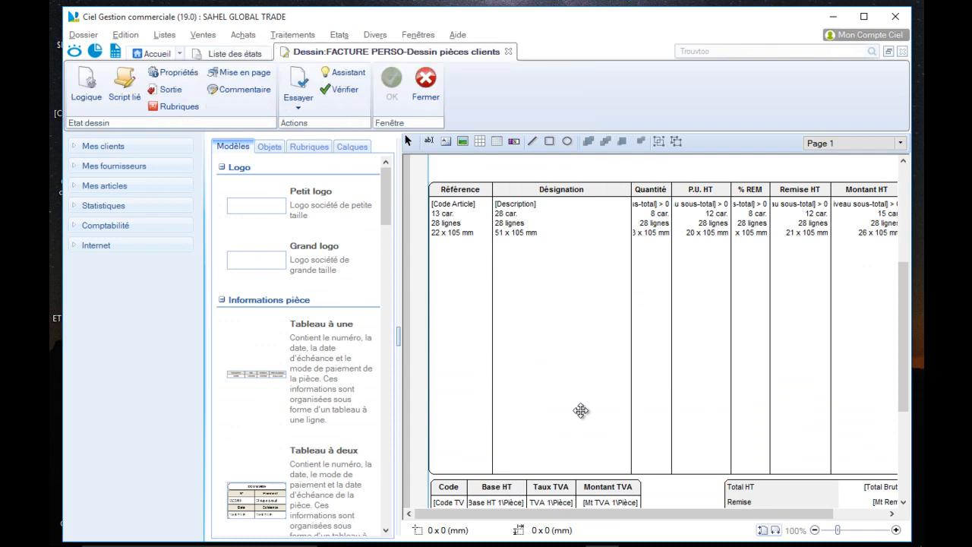
# Step: Close the FACTURE PERSO design and reopen it for editing from the report list
pyautogui.click(426, 82)
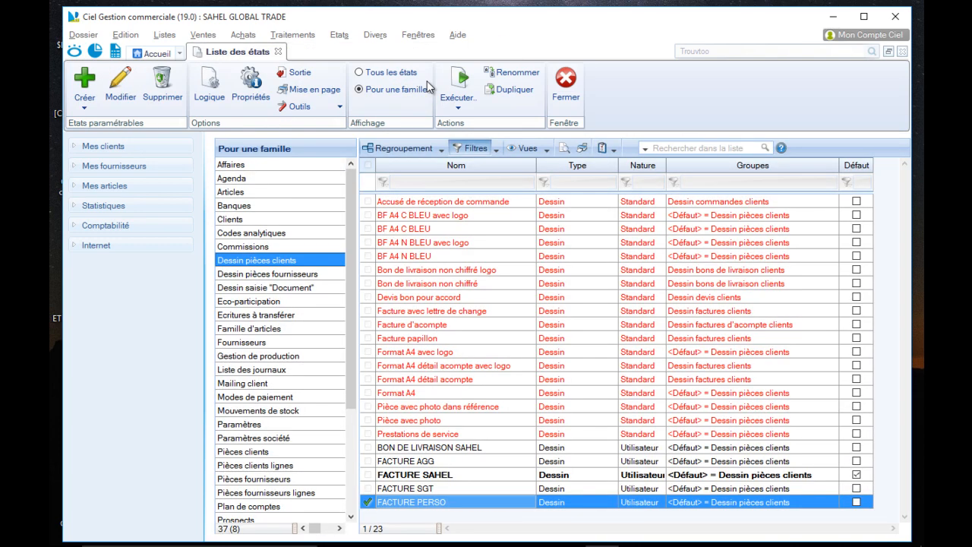
pyautogui.click(529, 410)
pyautogui.doubleClick(488, 502)
# Step: Delete the company details block and its shaded background from the upper-left area of the FACTURE PERSO page
pyautogui.scroll(5, 587, 433)
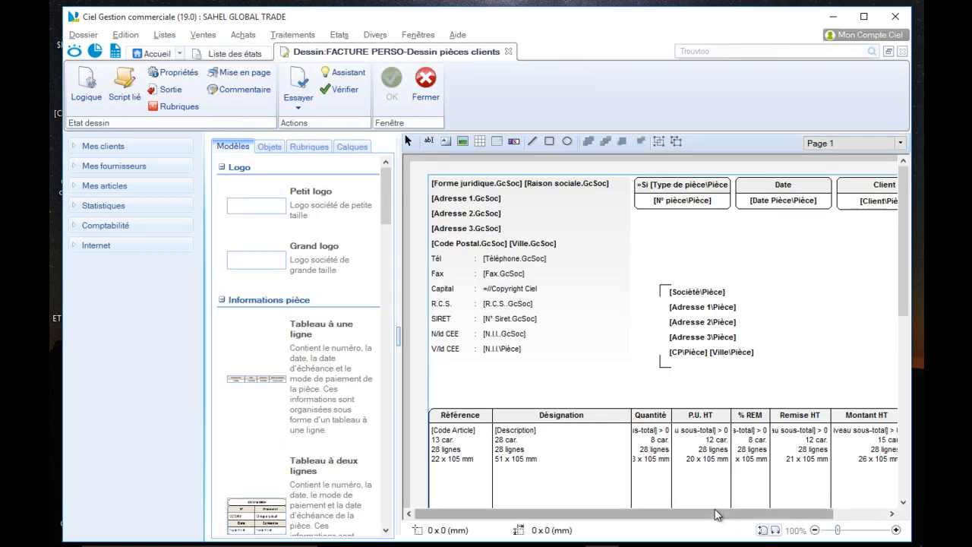
pyautogui.moveTo(718, 517); pyautogui.dragTo(682, 519)
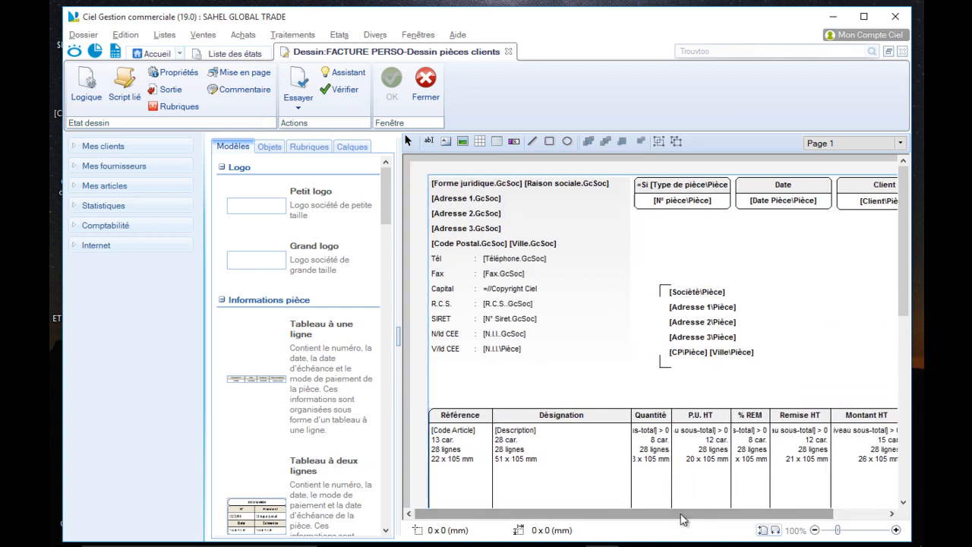
pyautogui.click(545, 274)
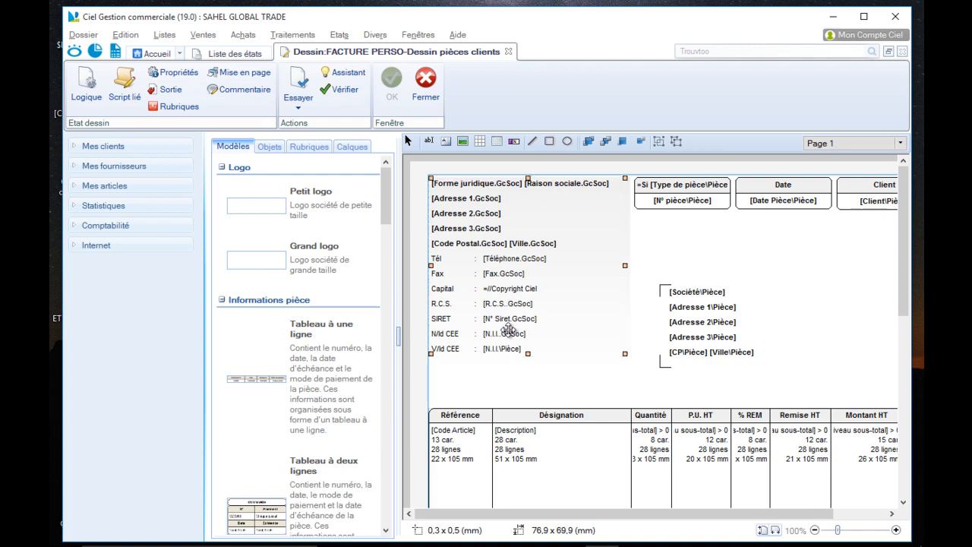
pyautogui.press('Delete')
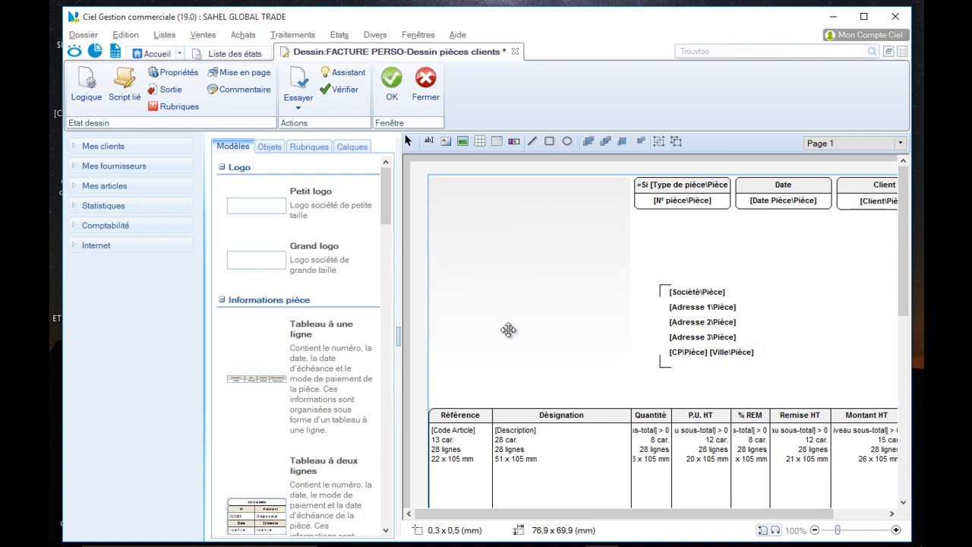
pyautogui.click(511, 228)
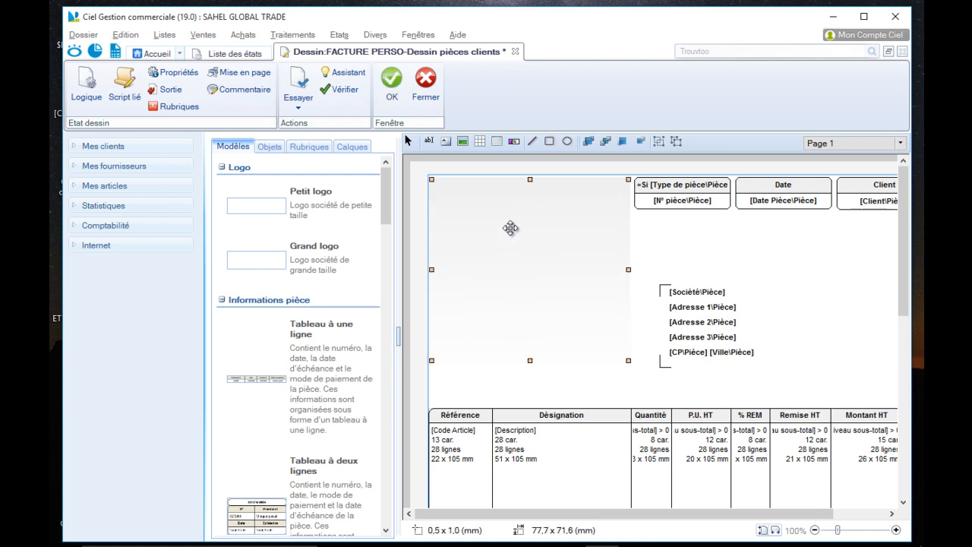
pyautogui.press('Delete')
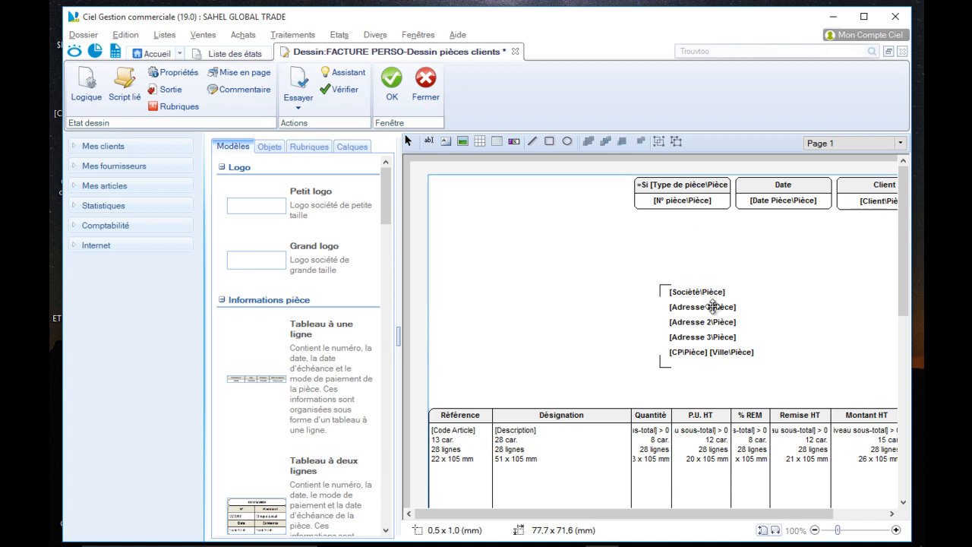
# Step: Delete the customer address block and all of the corner marks that frame it
pyautogui.click(714, 306)
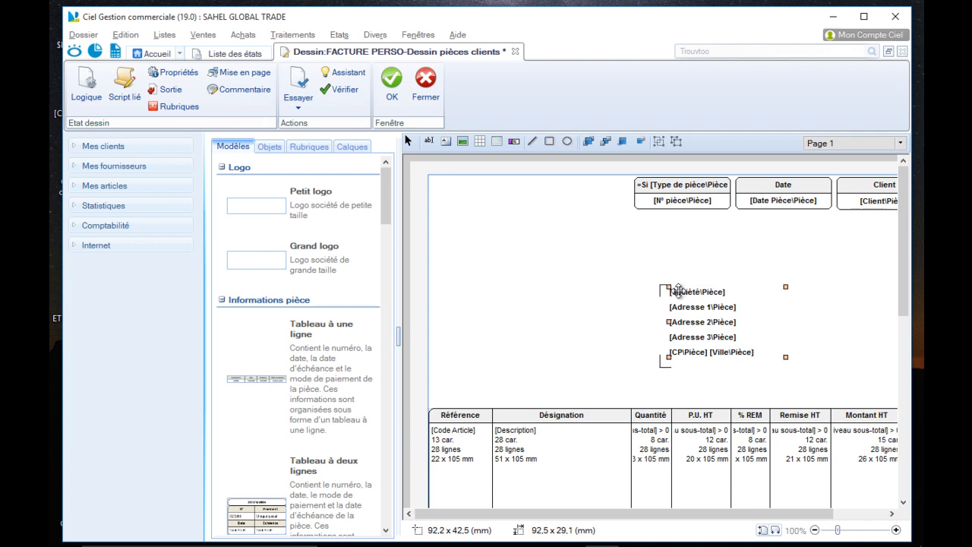
pyautogui.press('Delete')
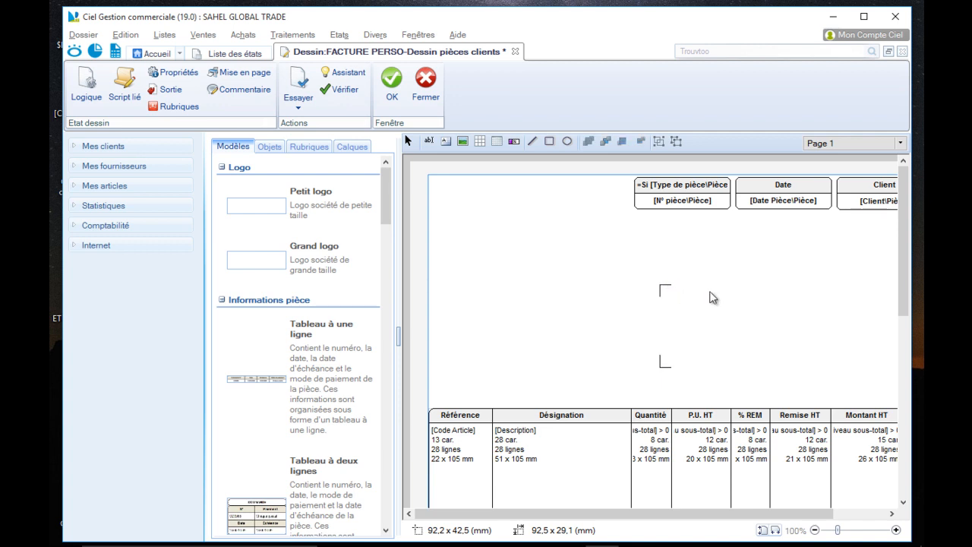
pyautogui.click(664, 285)
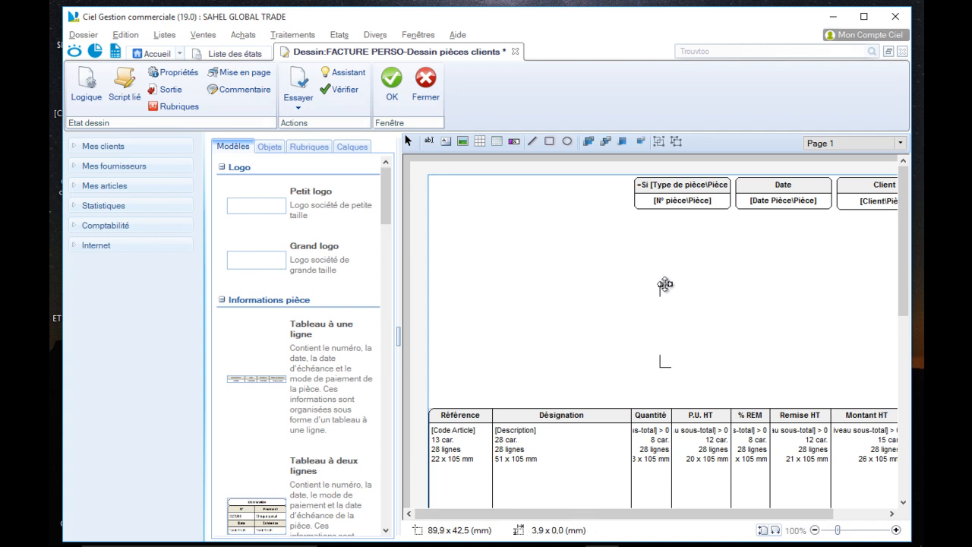
pyautogui.click(661, 363)
pyautogui.moveTo(701, 518); pyautogui.dragTo(783, 514)
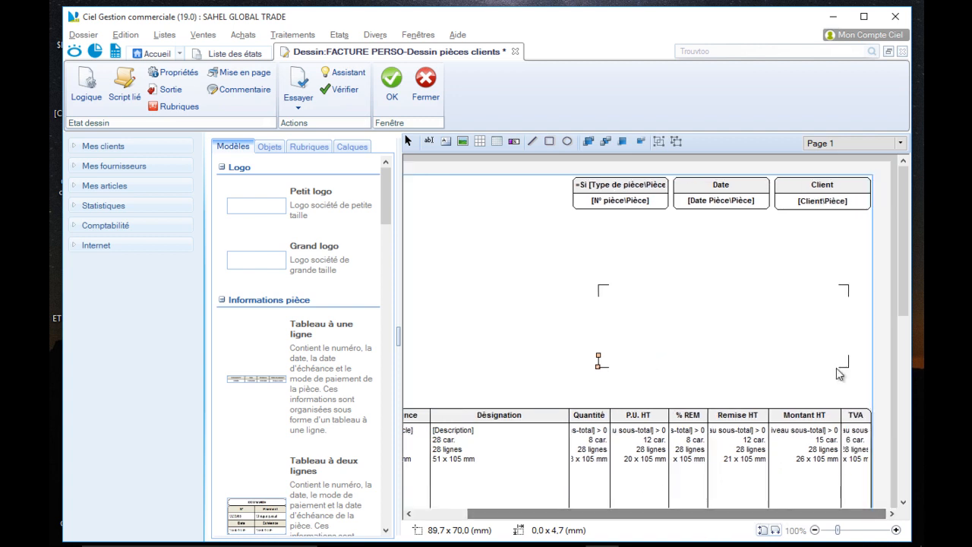
pyautogui.moveTo(544, 263); pyautogui.dragTo(863, 392)
pyautogui.press('Delete')
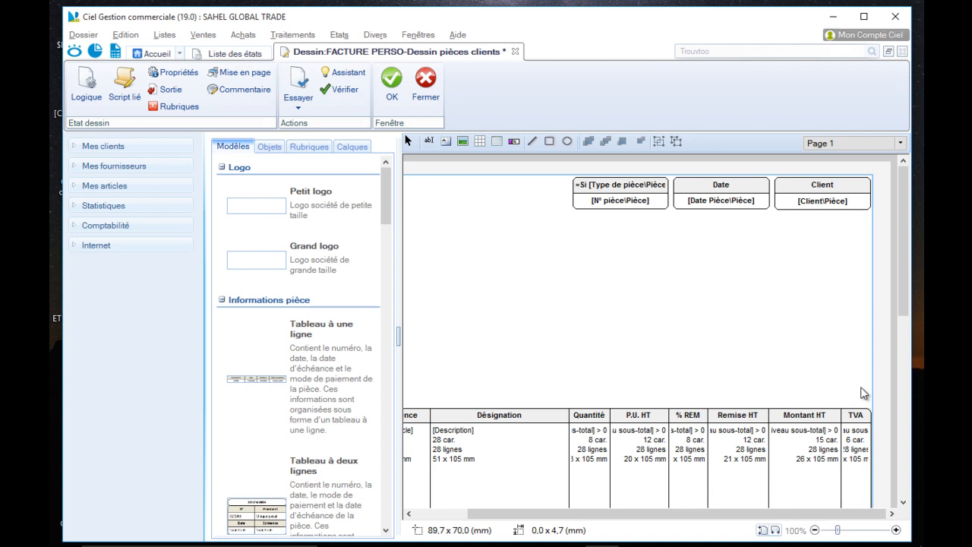
# Step: Move the Client box to the left half above the item table and stack the document number box above the Date box near the right margin
pyautogui.moveTo(732, 187); pyautogui.dragTo(833, 305)
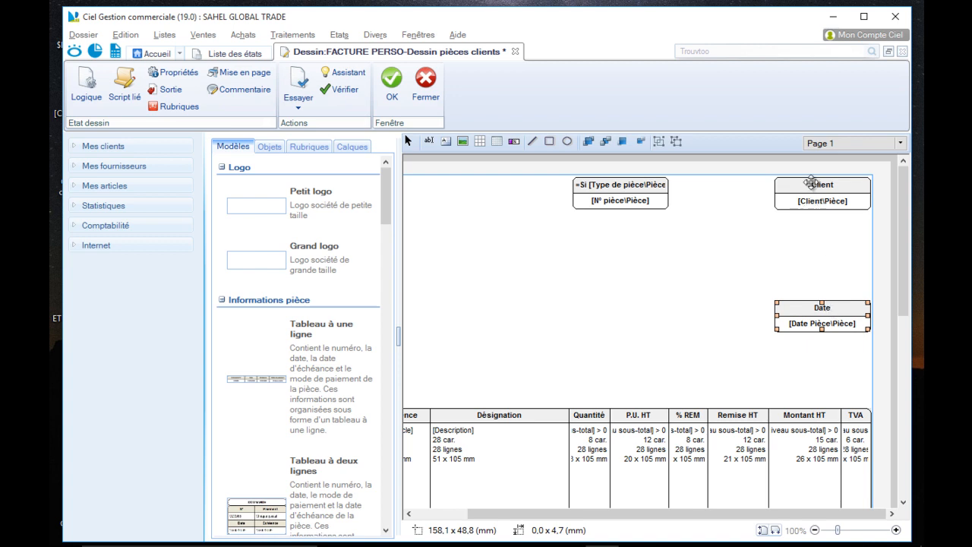
pyautogui.moveTo(811, 183); pyautogui.dragTo(472, 330)
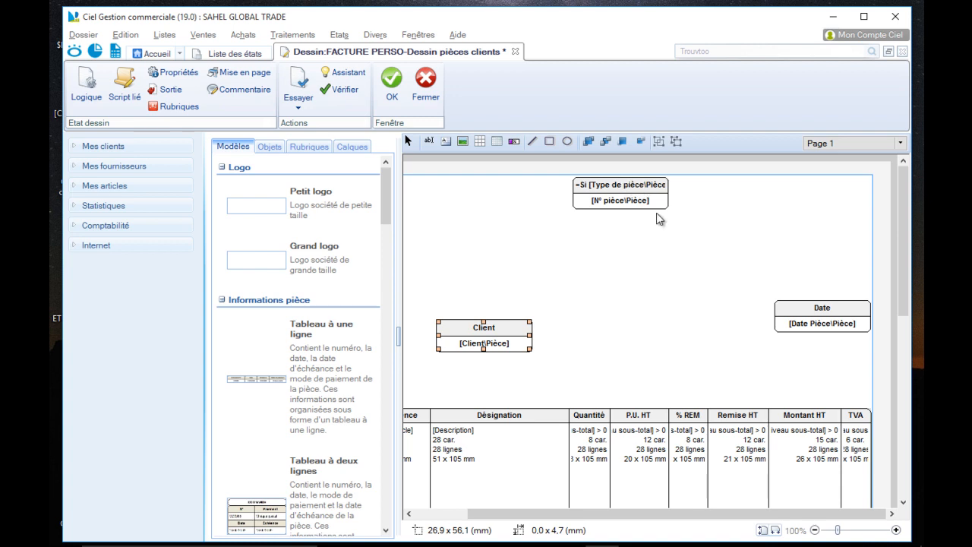
pyautogui.moveTo(644, 188); pyautogui.dragTo(811, 273)
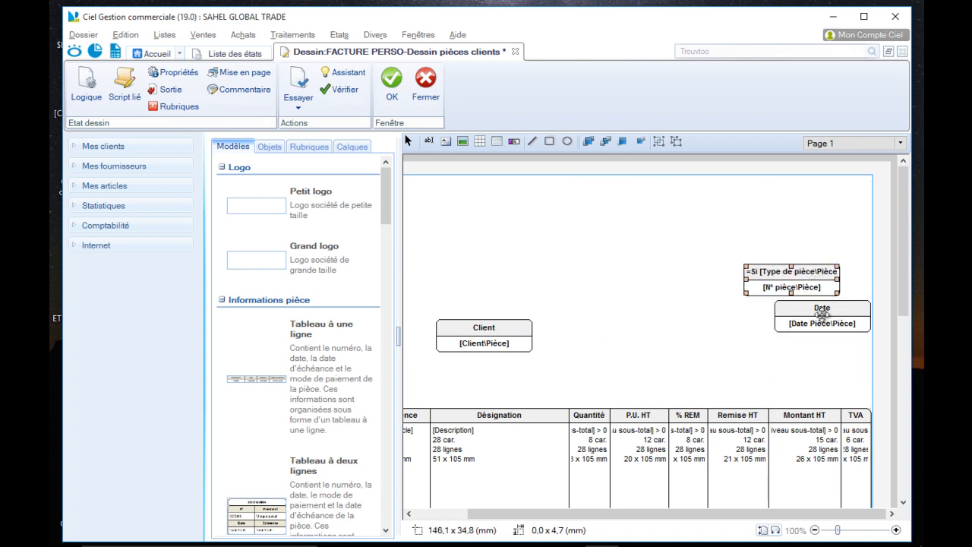
pyautogui.moveTo(823, 312); pyautogui.dragTo(812, 329)
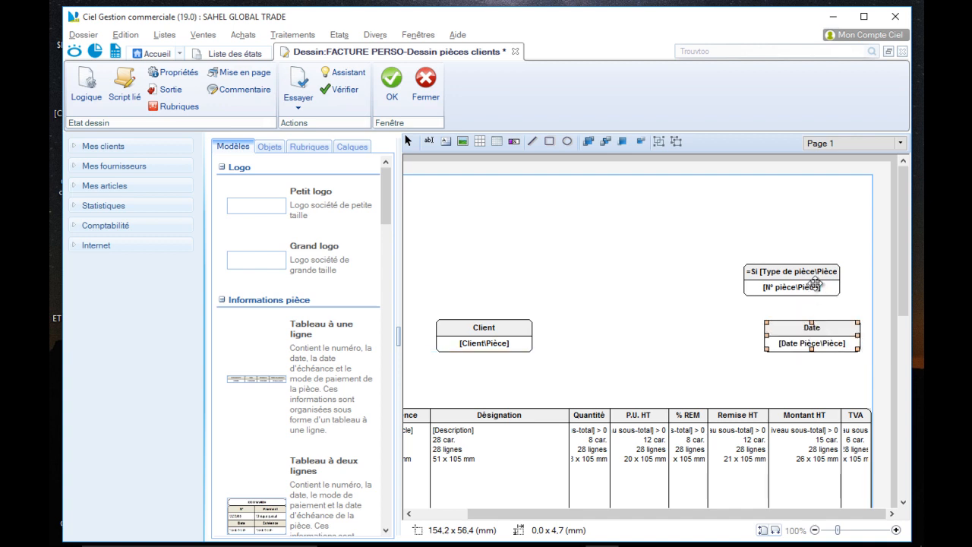
pyautogui.moveTo(815, 283); pyautogui.dragTo(831, 302)
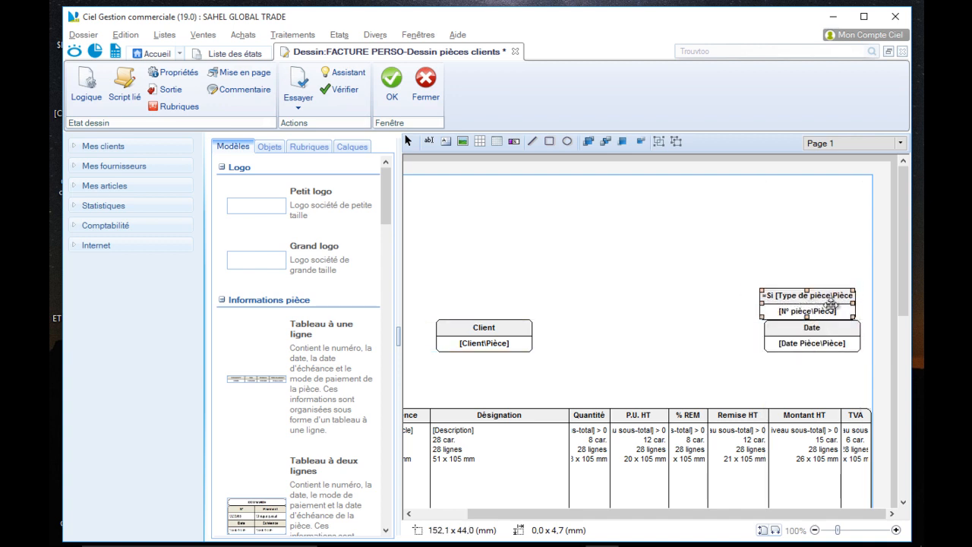
# Step: Replace the conditional document-type heading above the document number with the script text " FACTURE "
pyautogui.doubleClick(831, 305)
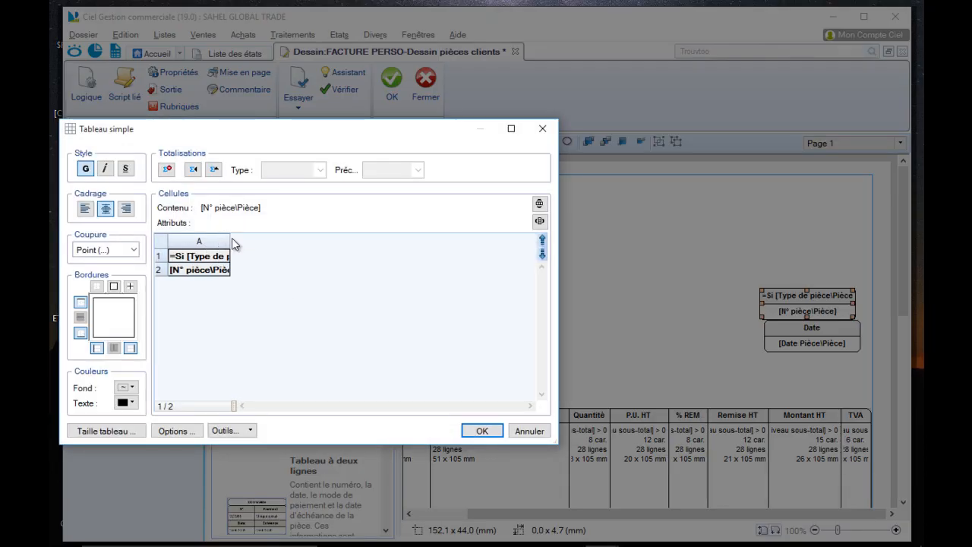
pyautogui.moveTo(231, 238); pyautogui.dragTo(292, 241)
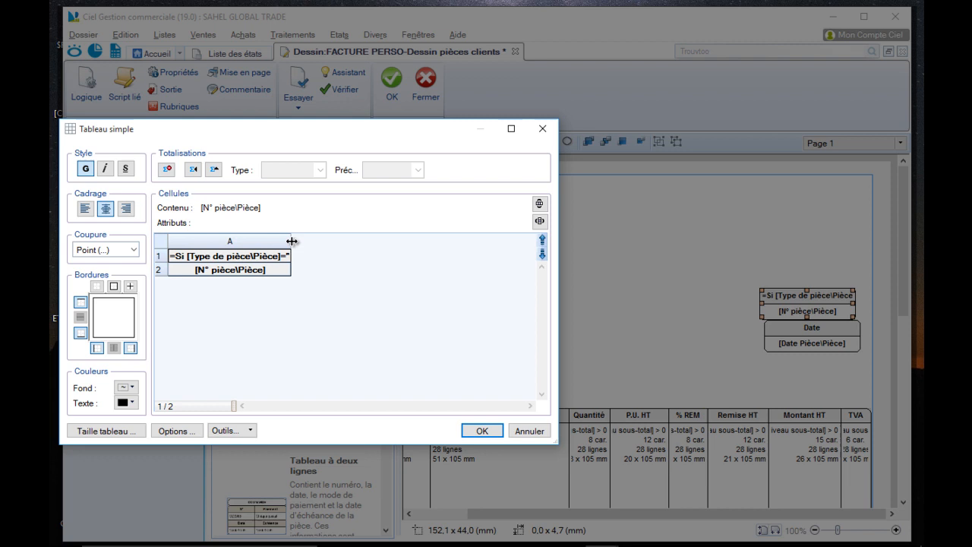
pyautogui.click(215, 255)
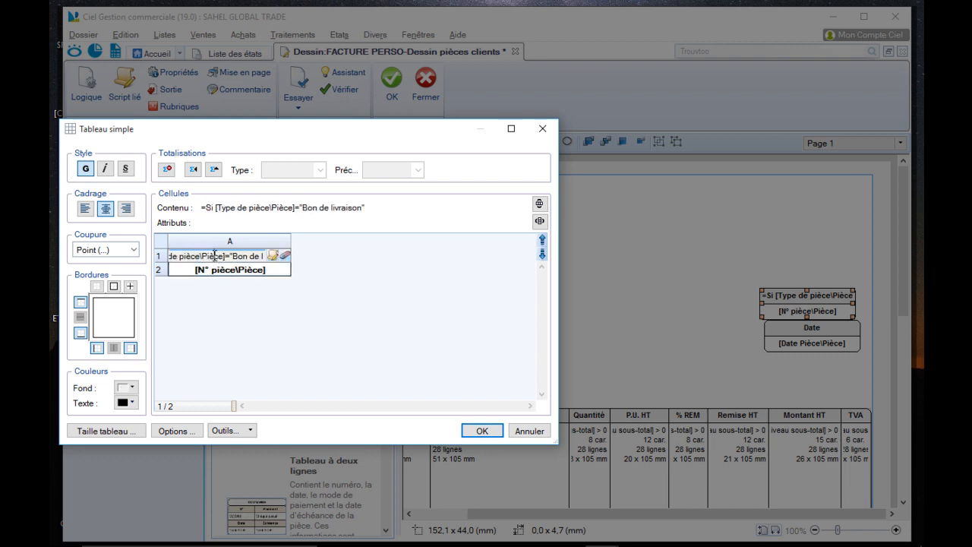
pyautogui.click(285, 256)
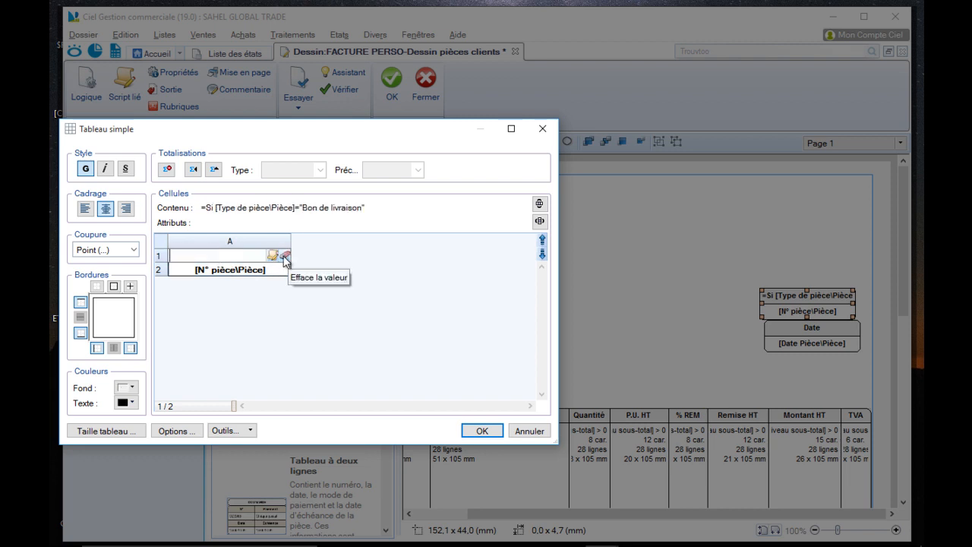
pyautogui.click(272, 255)
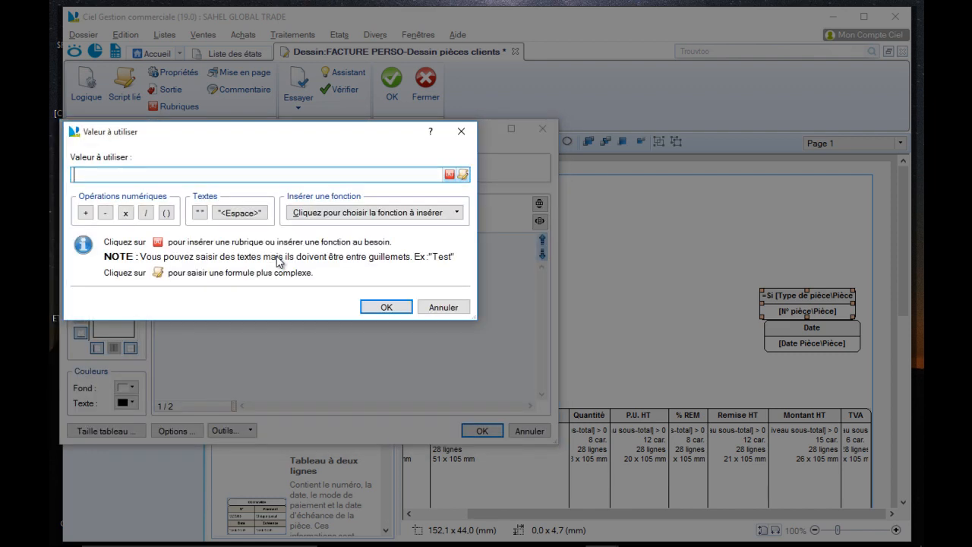
pyautogui.click(464, 176)
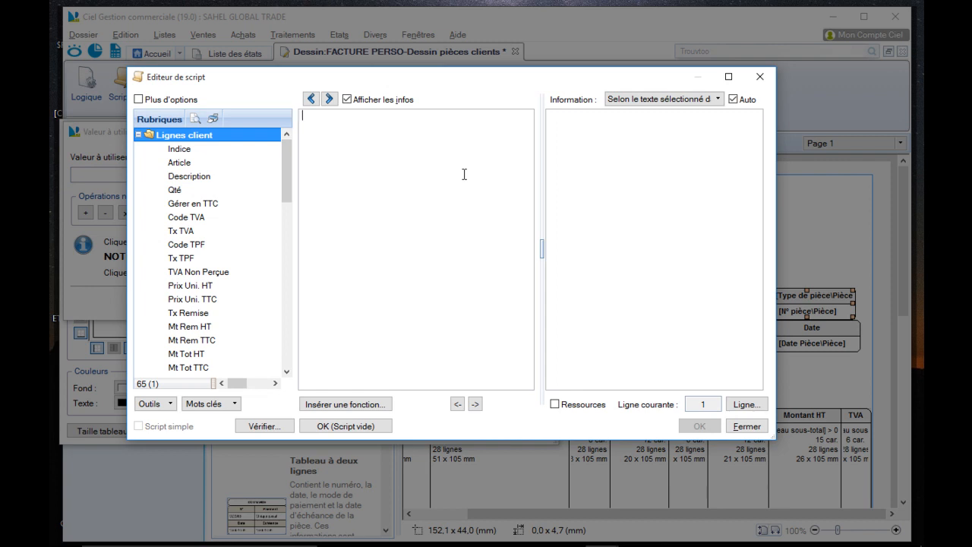
pyautogui.write('3')
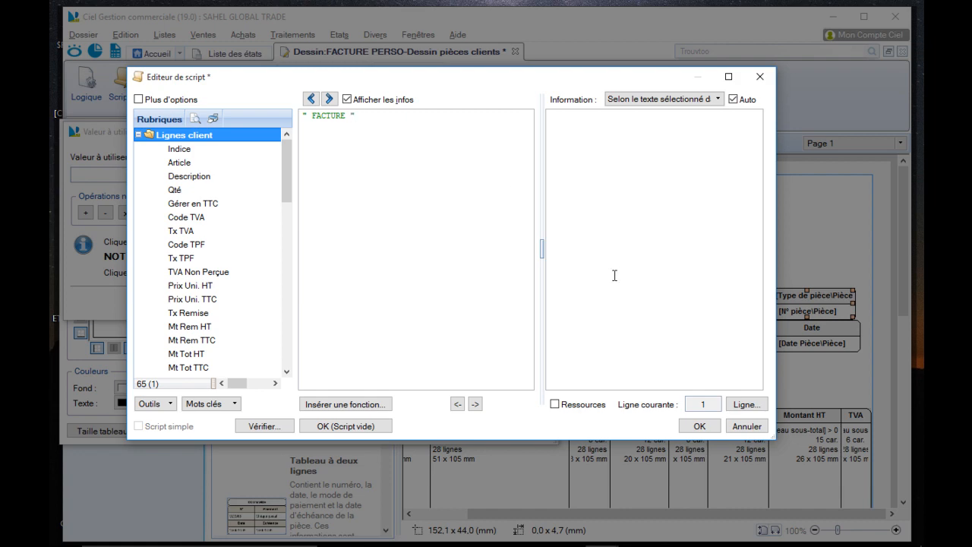
pyautogui.click(697, 427)
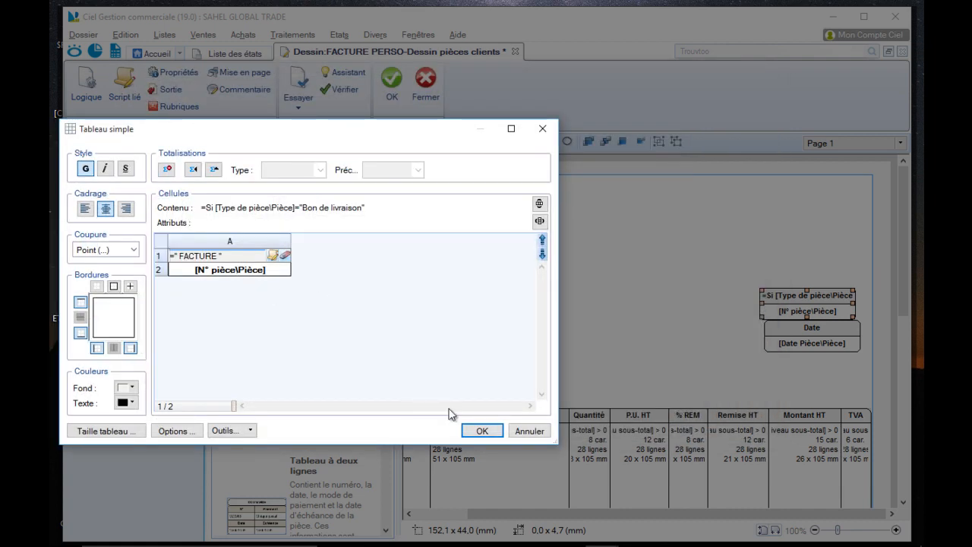
pyautogui.click(481, 431)
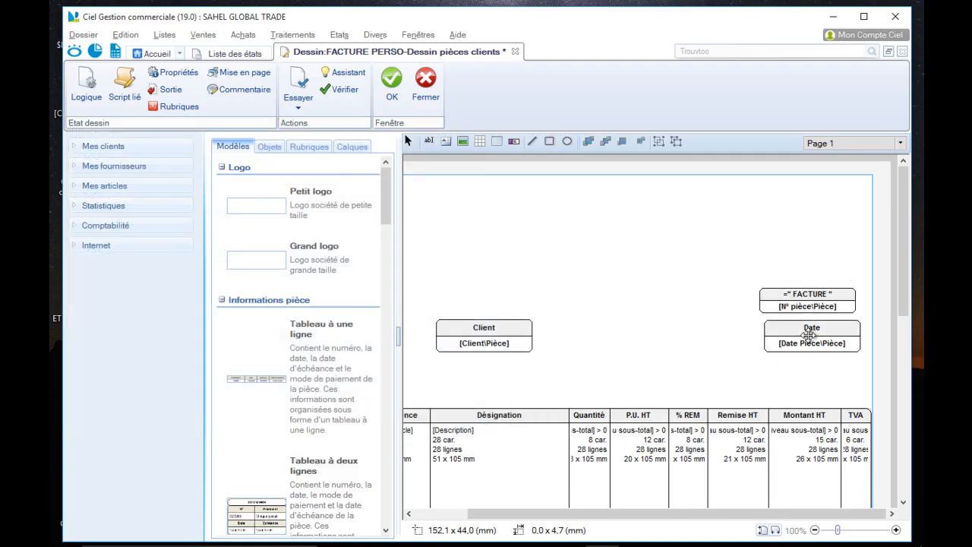
# Step: Enlarge the Client box to about 74 mm wide and reduce it to the [Client\Pièce] row, about 48 mm below the top margin
pyautogui.click(811, 326)
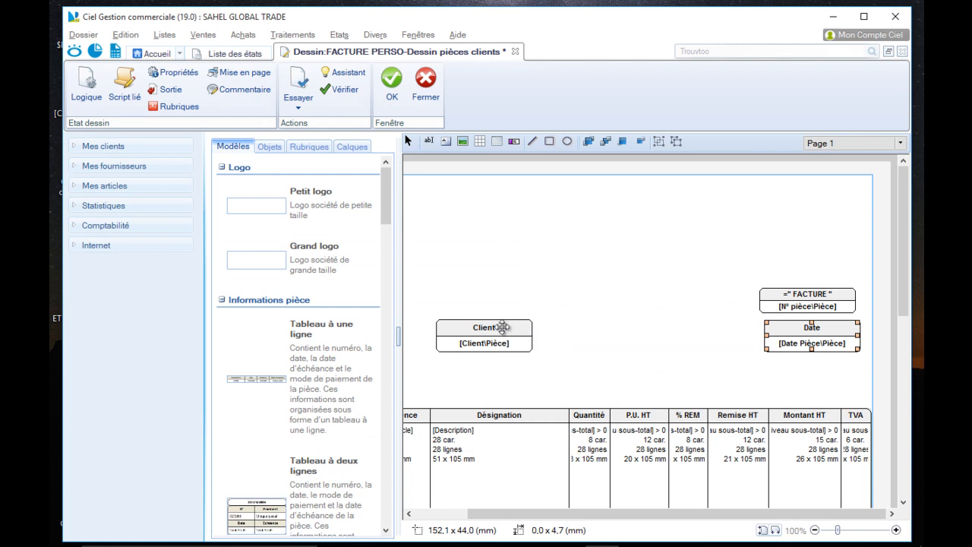
pyautogui.moveTo(502, 325); pyautogui.dragTo(608, 298)
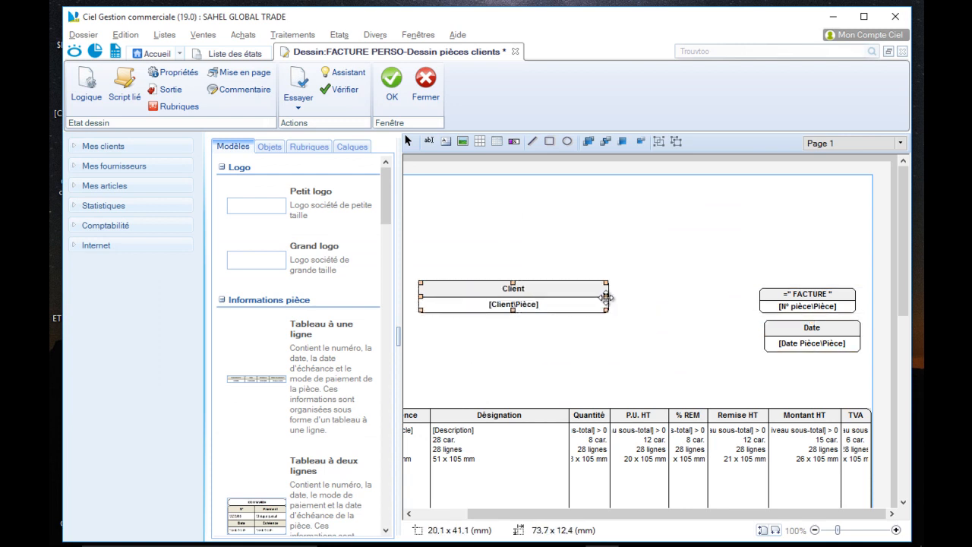
pyautogui.doubleClick(552, 292)
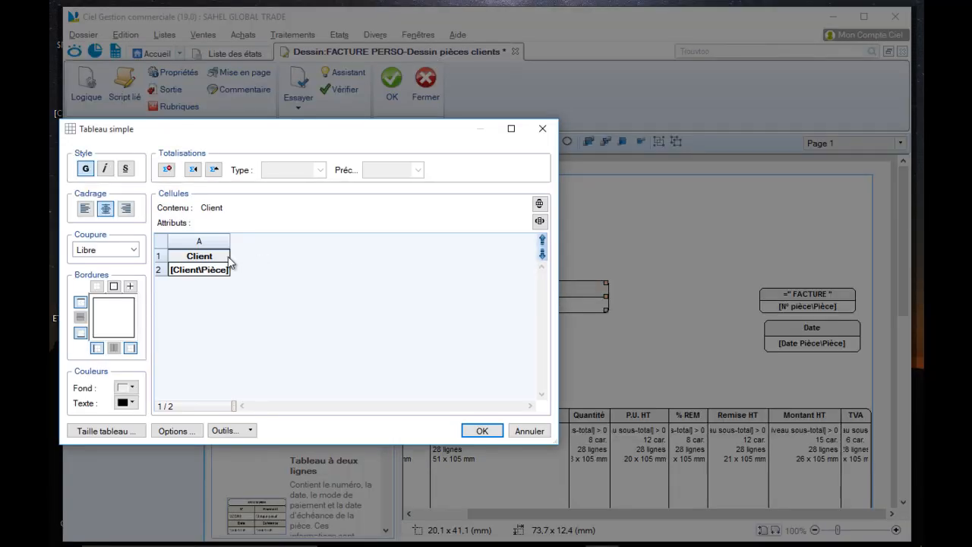
pyautogui.click(164, 259)
pyautogui.rightClick(163, 259)
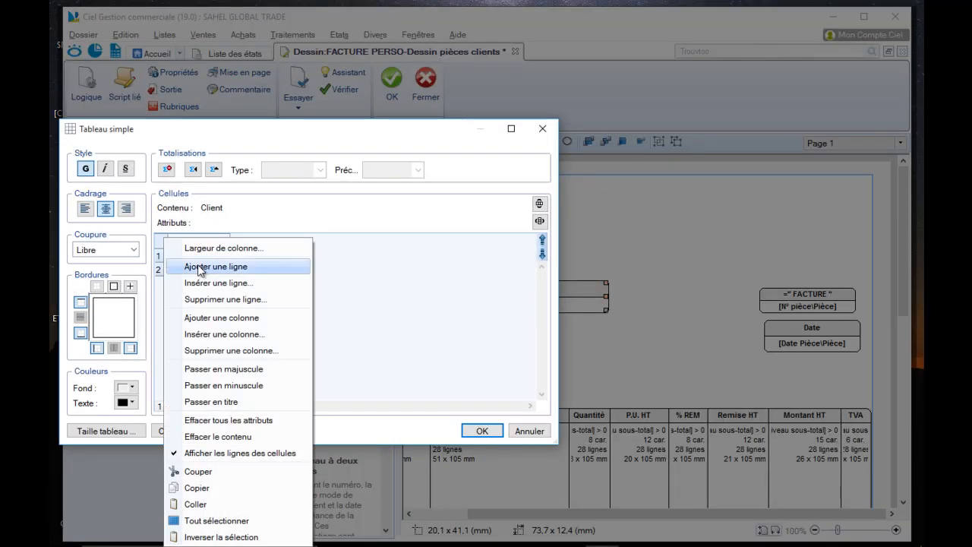
pyautogui.click(256, 304)
pyautogui.click(237, 283)
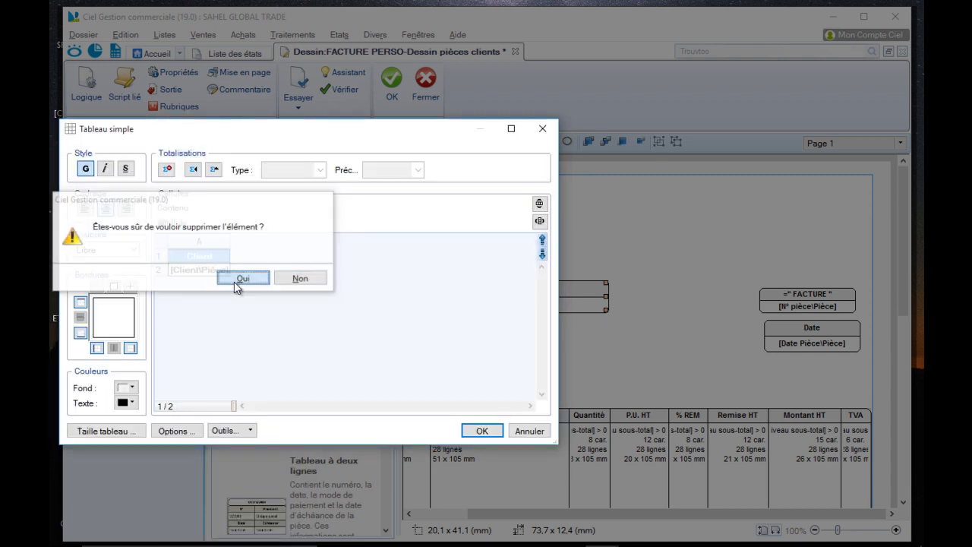
pyautogui.click(191, 258)
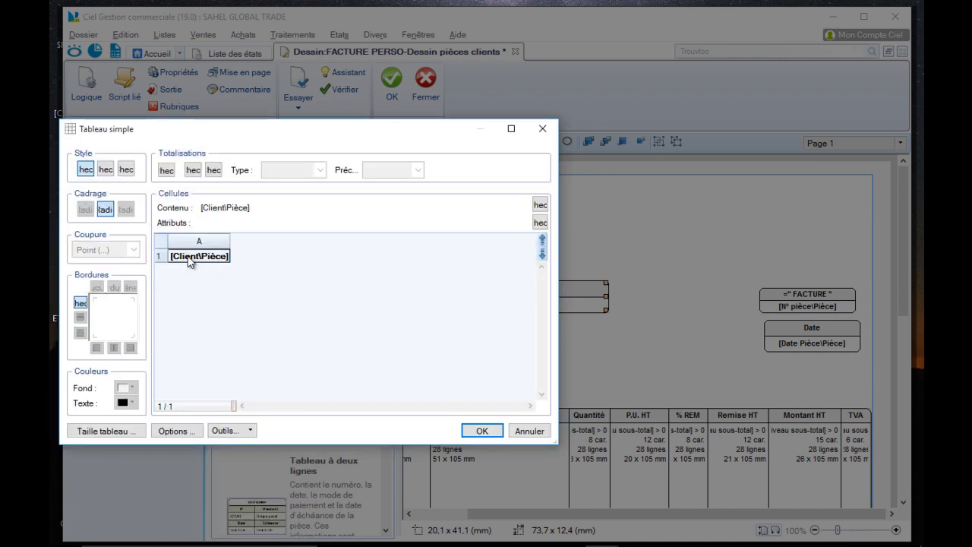
pyautogui.click(495, 430)
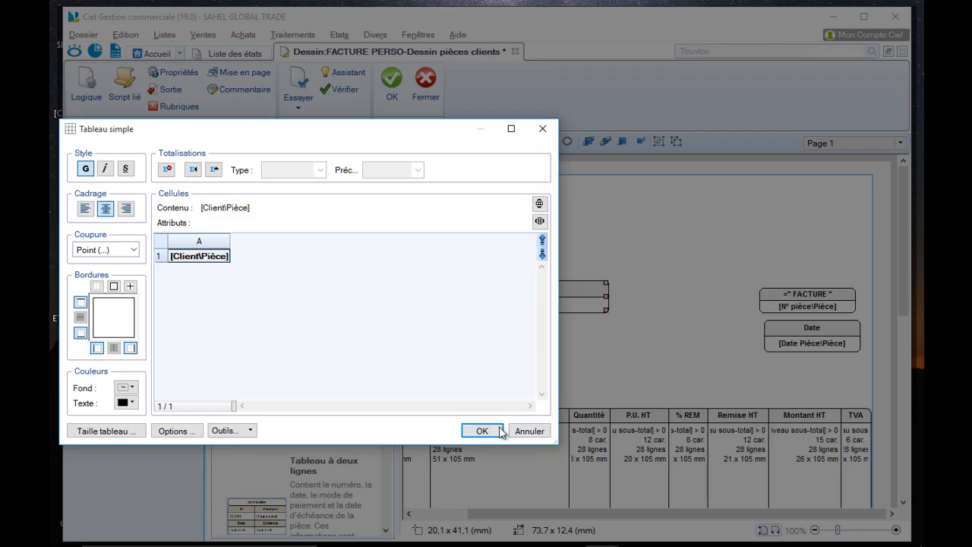
pyautogui.moveTo(552, 290); pyautogui.dragTo(552, 308)
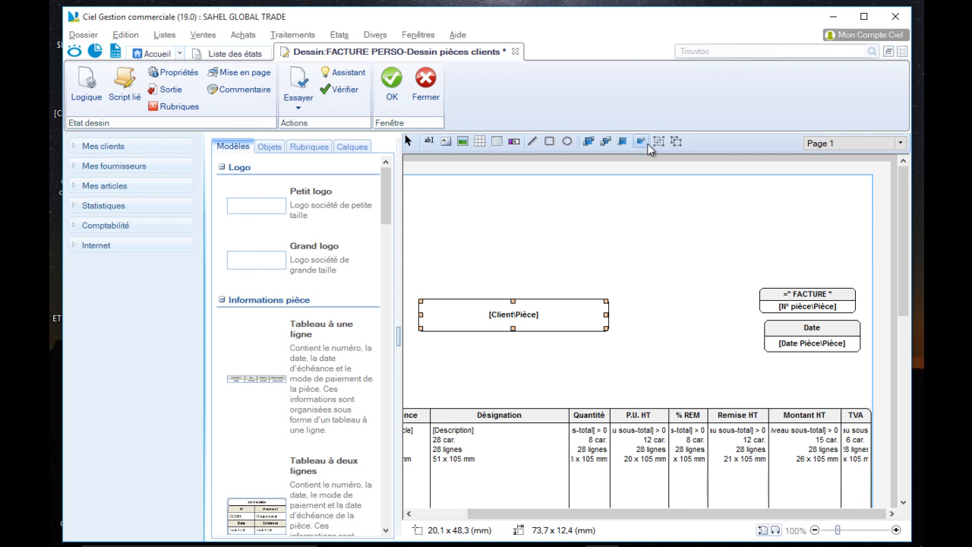
# Step: Insert an image frame about 171 by 38 mm across the page header and import the picture entête SAHEL into it
pyautogui.click(467, 144)
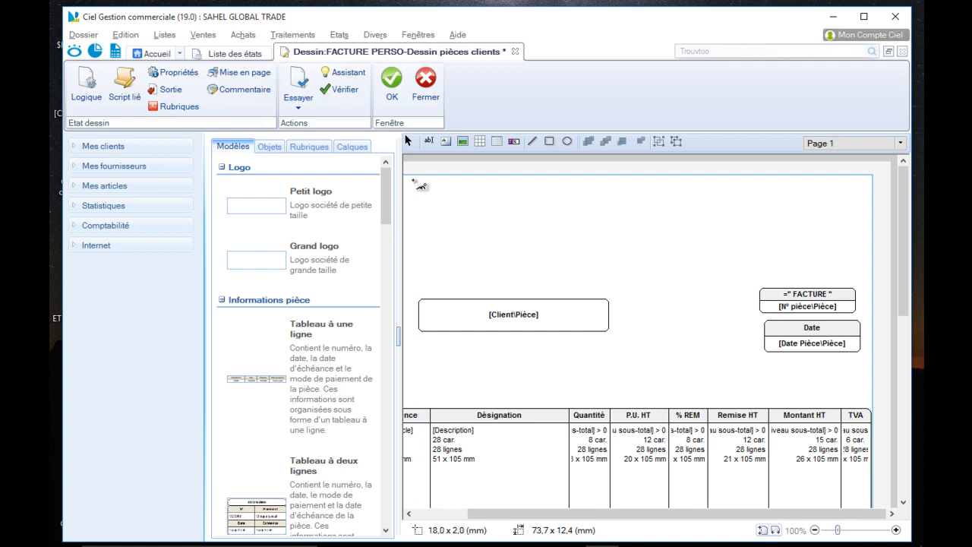
pyautogui.moveTo(413, 180); pyautogui.dragTo(852, 277)
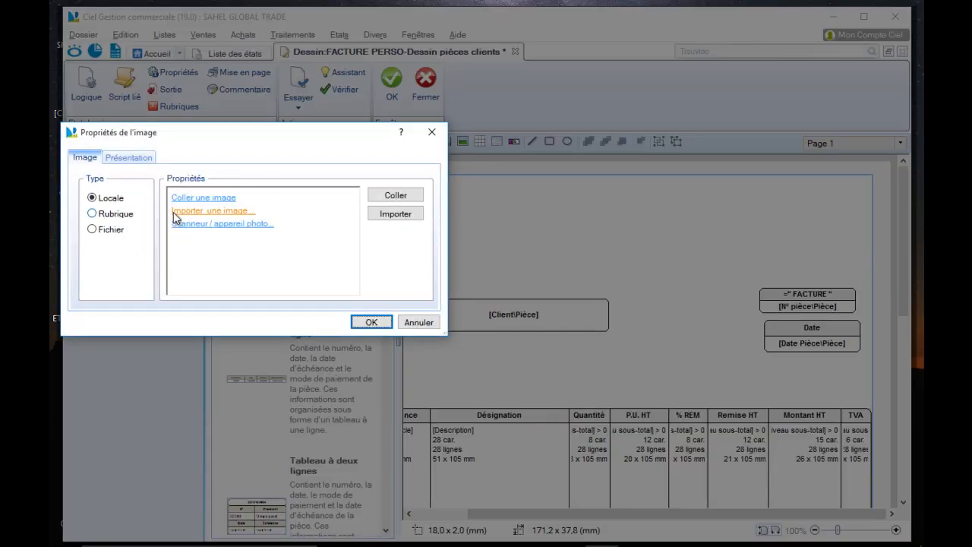
pyautogui.click(405, 216)
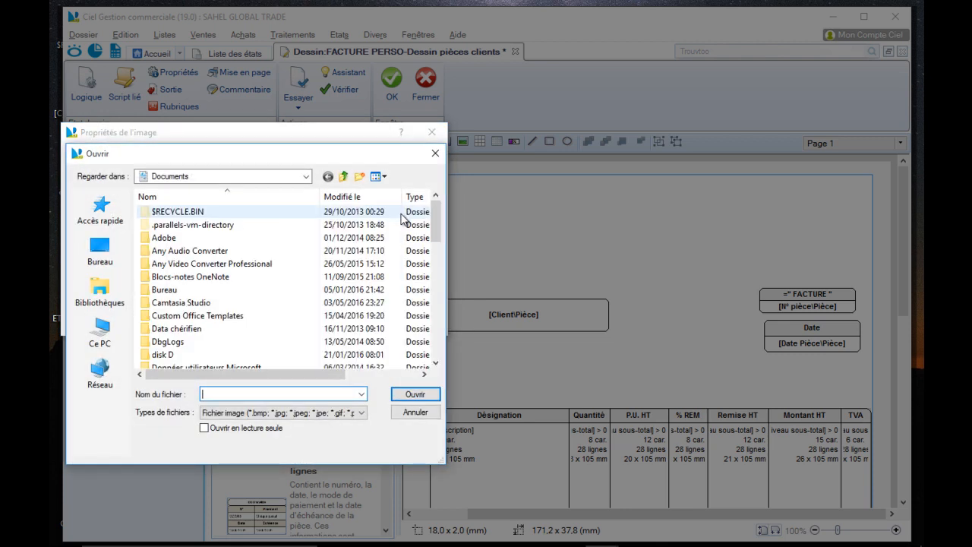
pyautogui.click(104, 291)
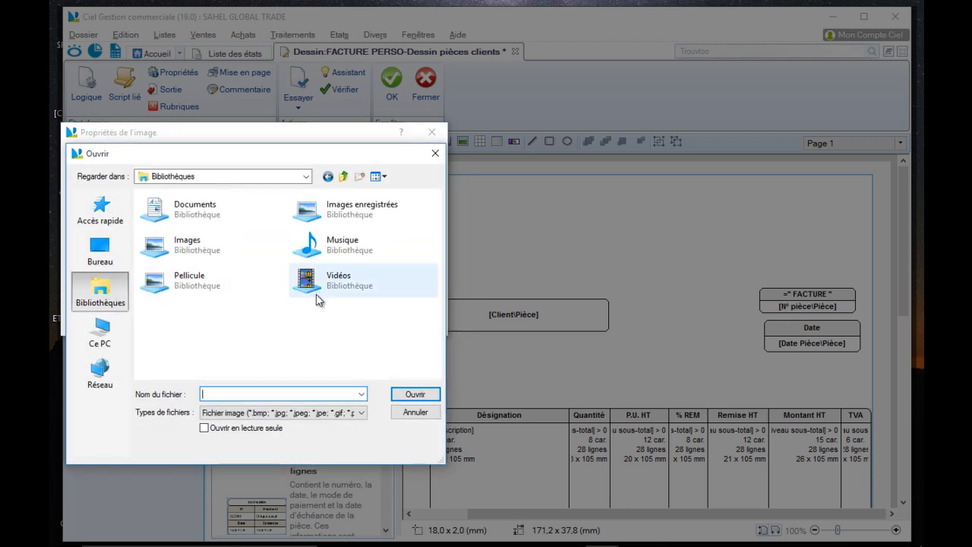
pyautogui.doubleClick(182, 249)
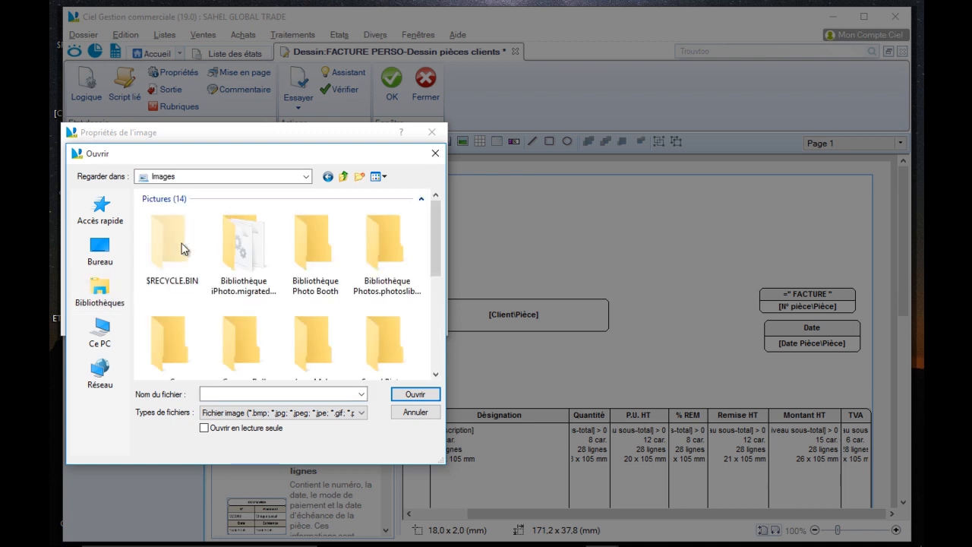
pyautogui.moveTo(437, 211); pyautogui.dragTo(438, 323)
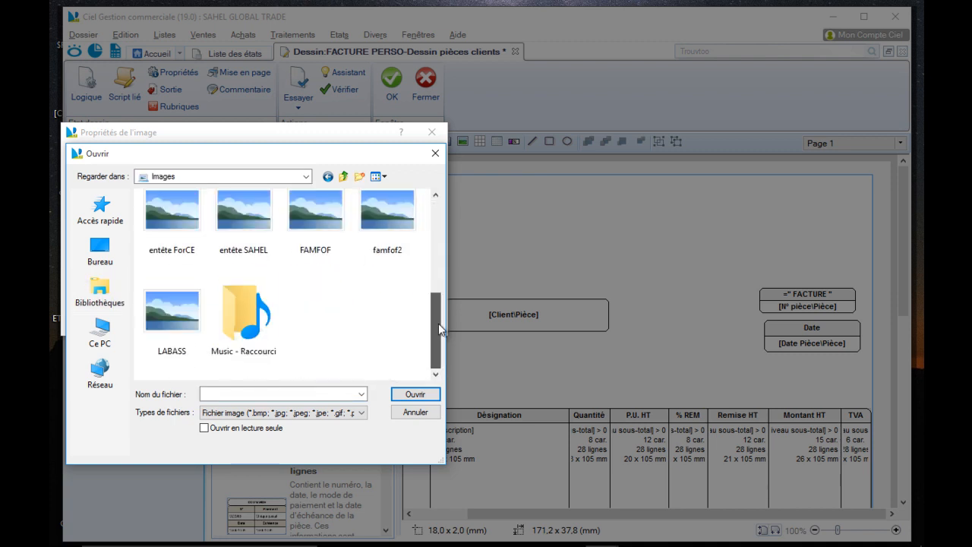
pyautogui.click(264, 252)
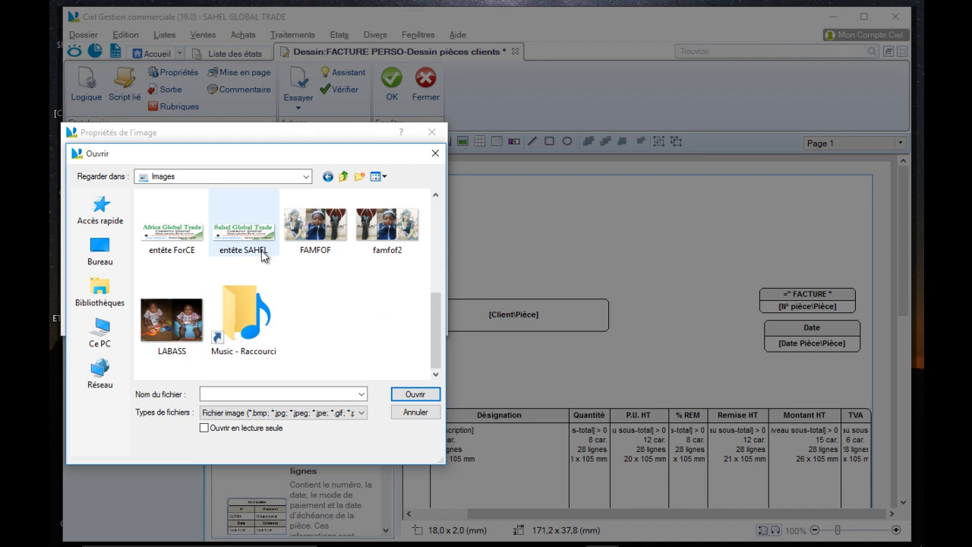
pyautogui.click(415, 395)
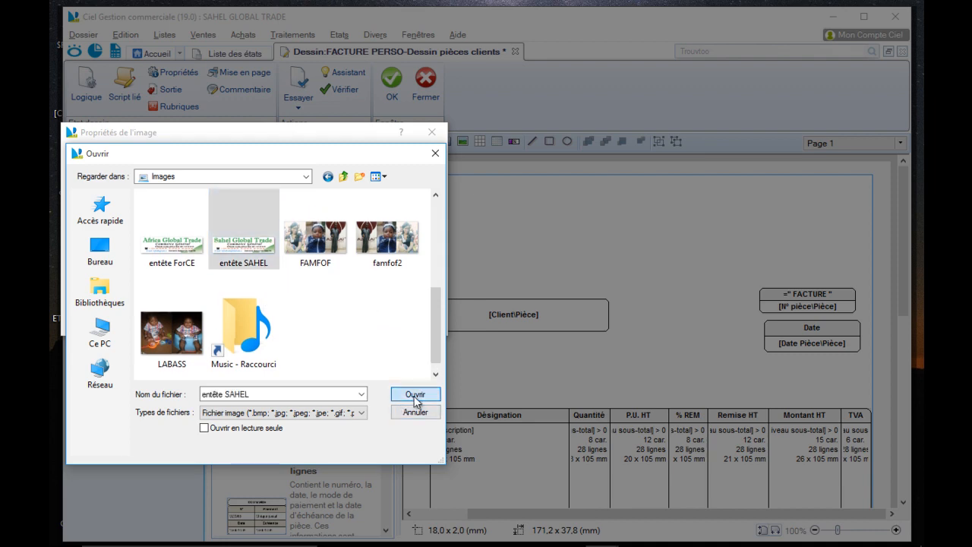
pyautogui.click(371, 322)
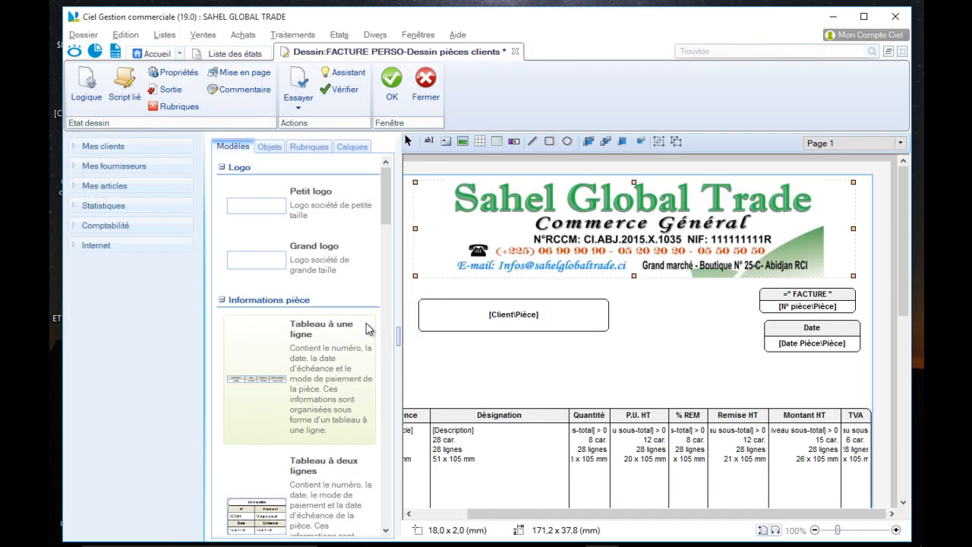
# Step: Widen the header image frame to about 173 mm and set the image fit to Entier
pyautogui.moveTo(854, 228)
pyautogui.mouseDown()
pyautogui.moveTo(870, 229)
pyautogui.moveTo(859, 229)
pyautogui.mouseUp()
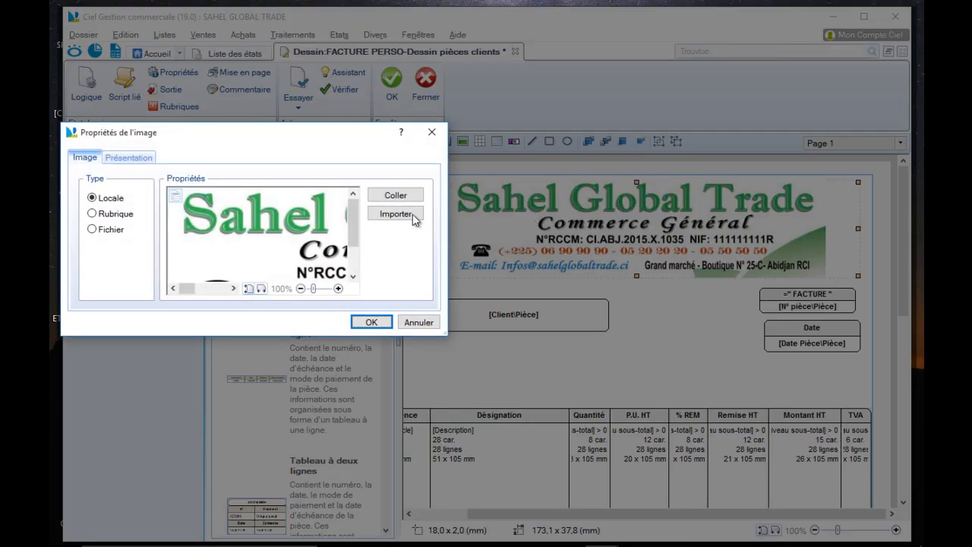
pyautogui.click(149, 166)
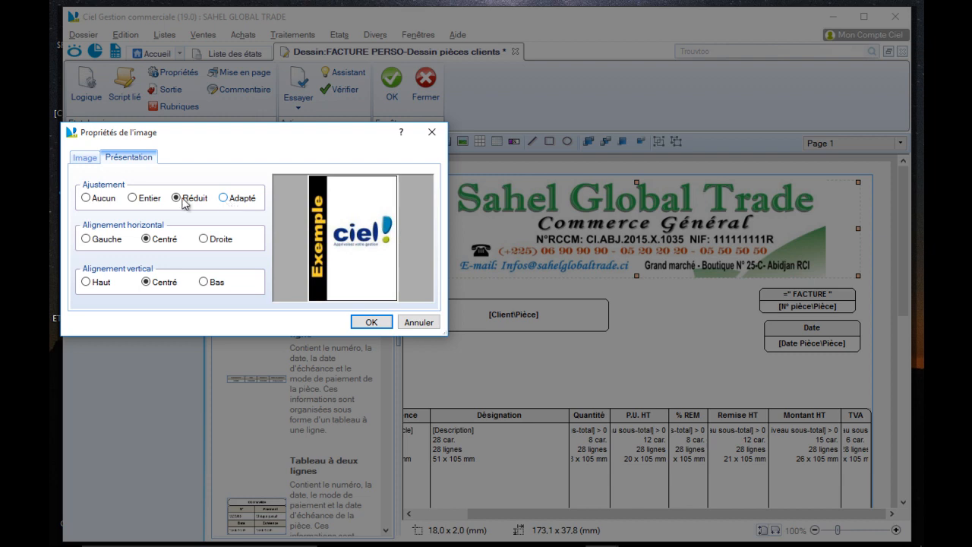
pyautogui.click(133, 199)
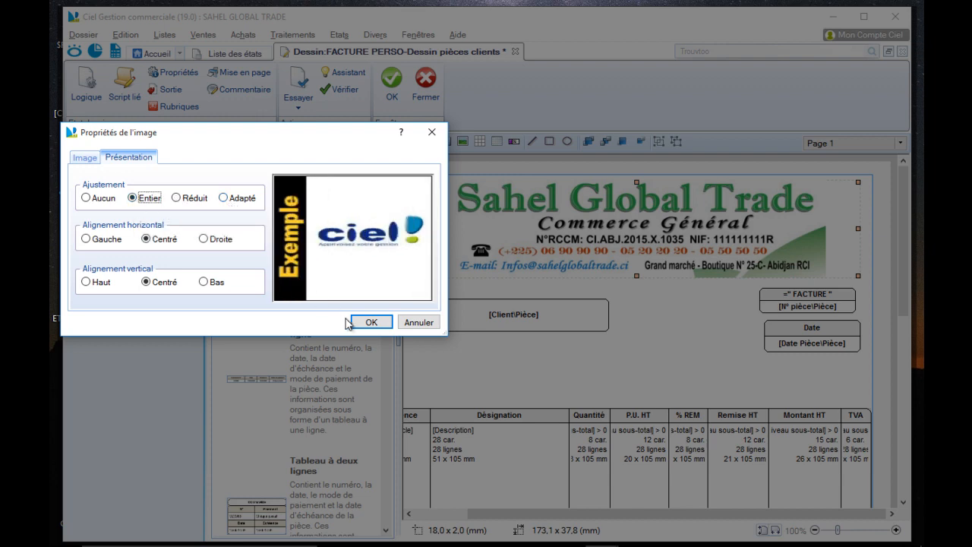
pyautogui.click(371, 322)
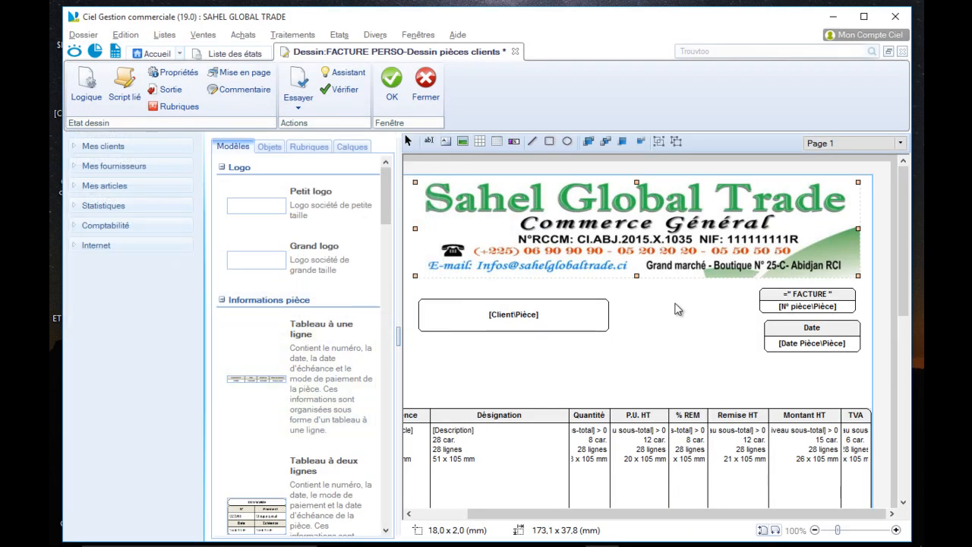
# Step: Draw a horizontal line about 179 mm long just beneath the header image, and save the drawing
pyautogui.click(532, 142)
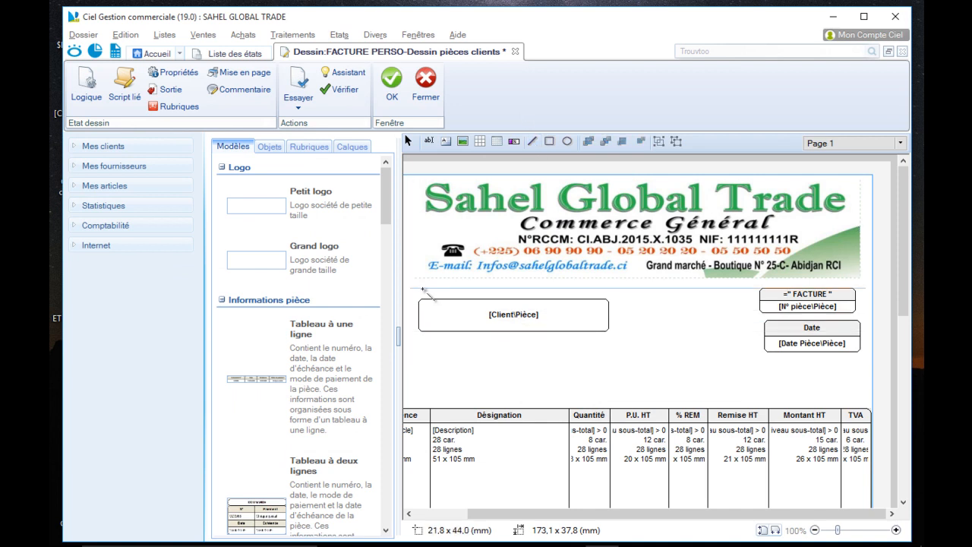
pyautogui.moveTo(410, 281)
pyautogui.mouseDown()
pyautogui.moveTo(790, 292)
pyautogui.moveTo(872, 282)
pyautogui.mouseUp()
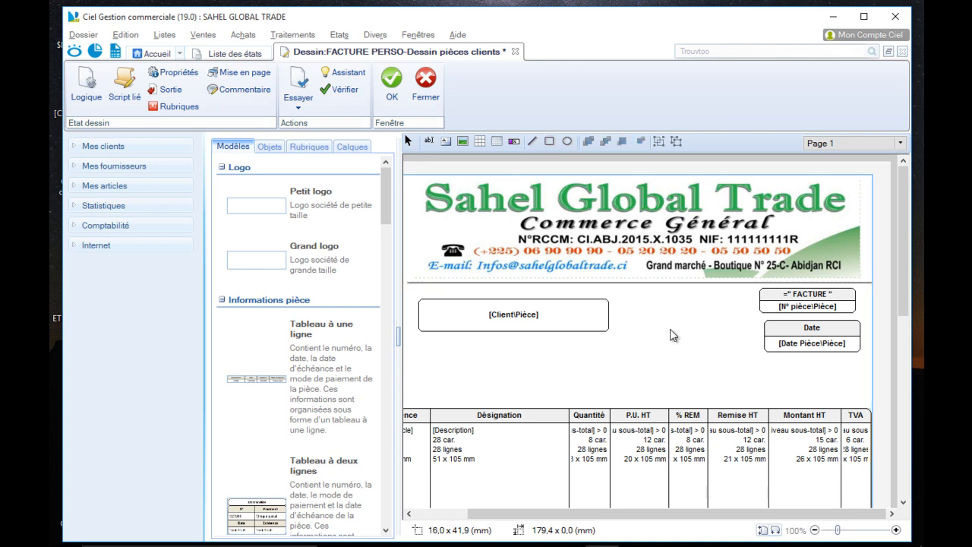
pyautogui.click(392, 85)
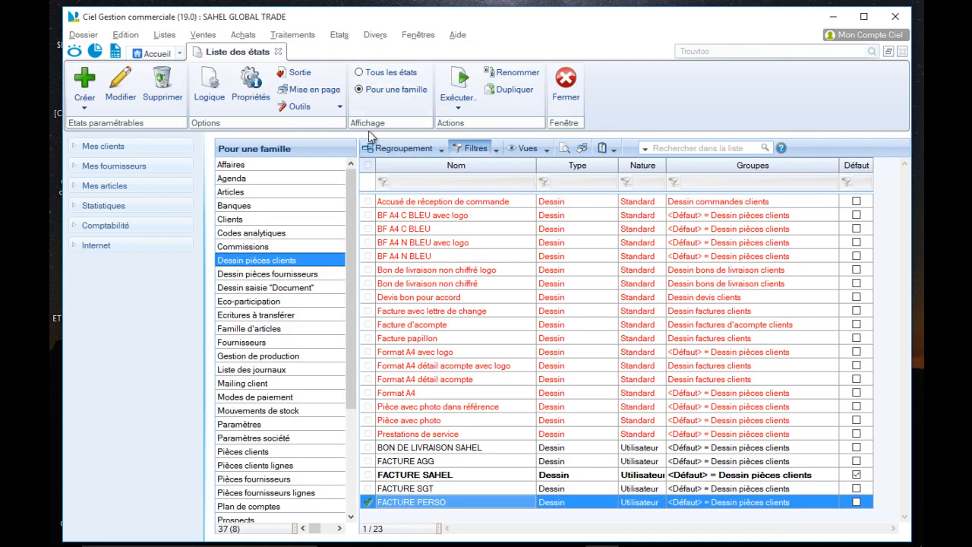
# Step: Open the customer invoices list and preview the selected invoice with the FACTURE PERSO template
pyautogui.click(154, 55)
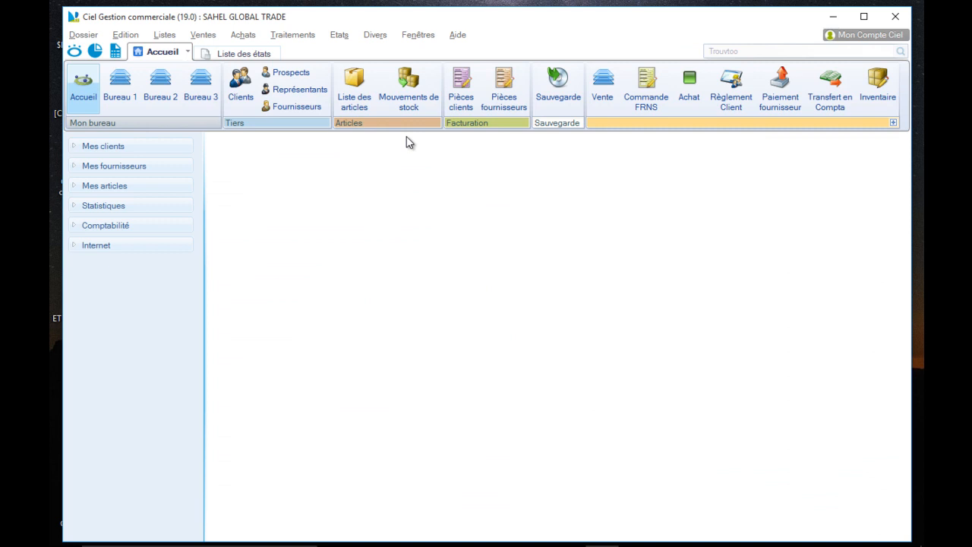
pyautogui.click(462, 90)
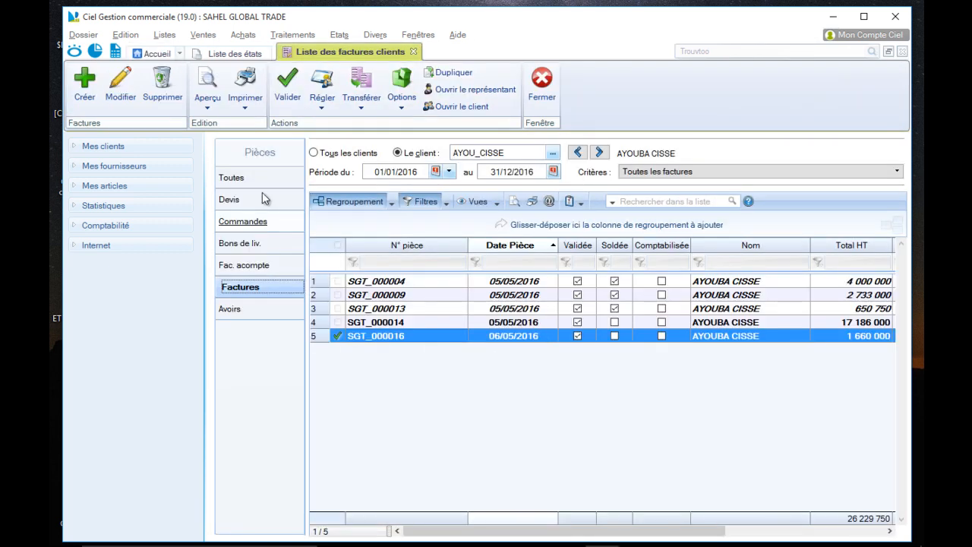
pyautogui.click(208, 108)
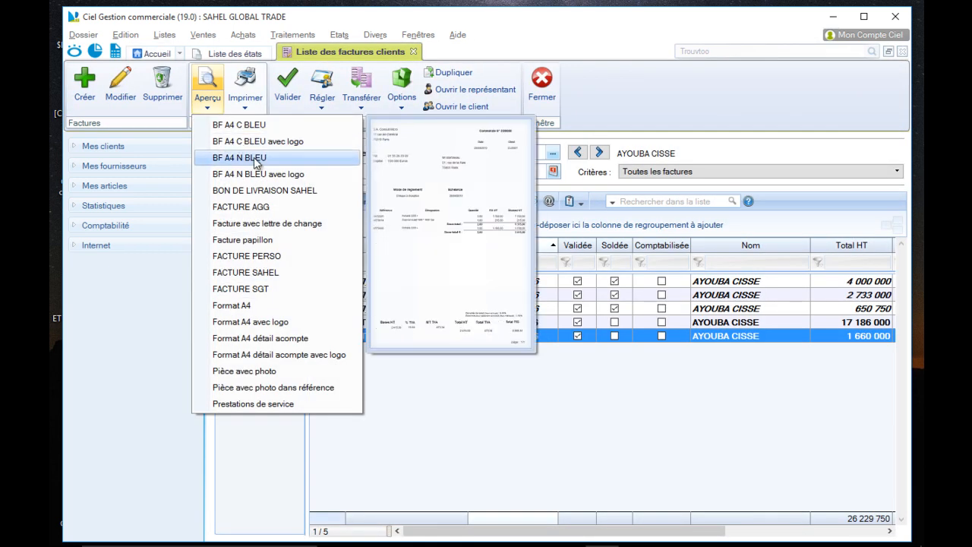
pyautogui.click(270, 260)
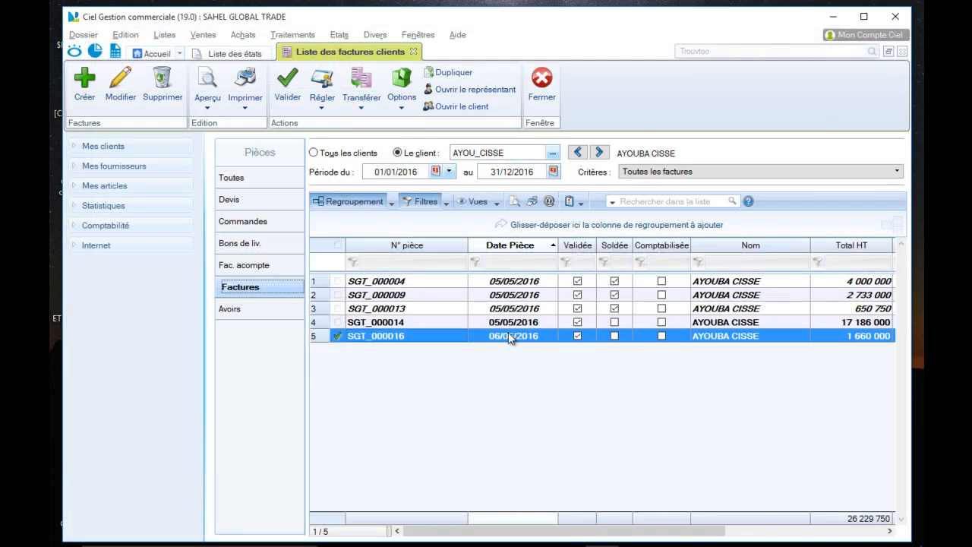
# Step: Reopen the FACTURE PERSO drawing for editing and open the script of the [Client\Pièce] cell in the Client box
pyautogui.click(240, 54)
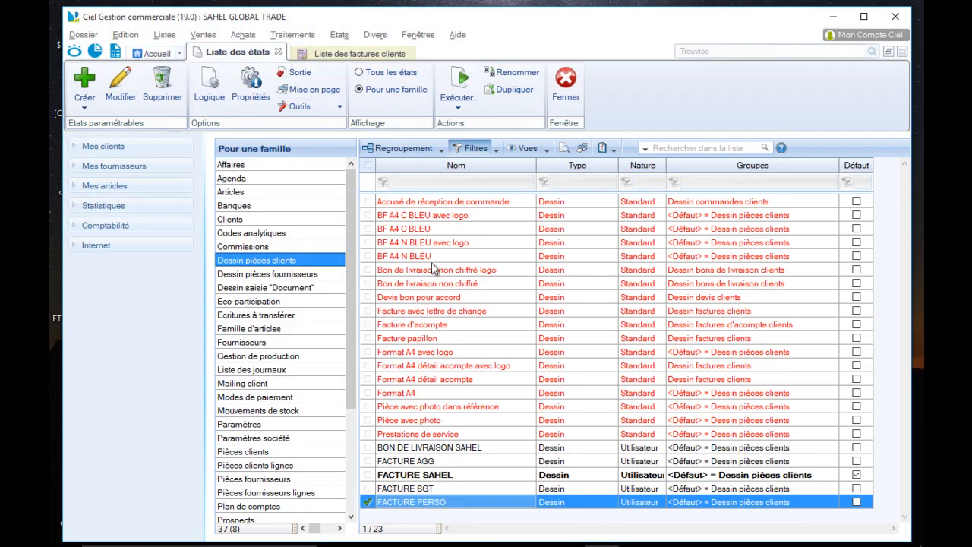
pyautogui.doubleClick(429, 503)
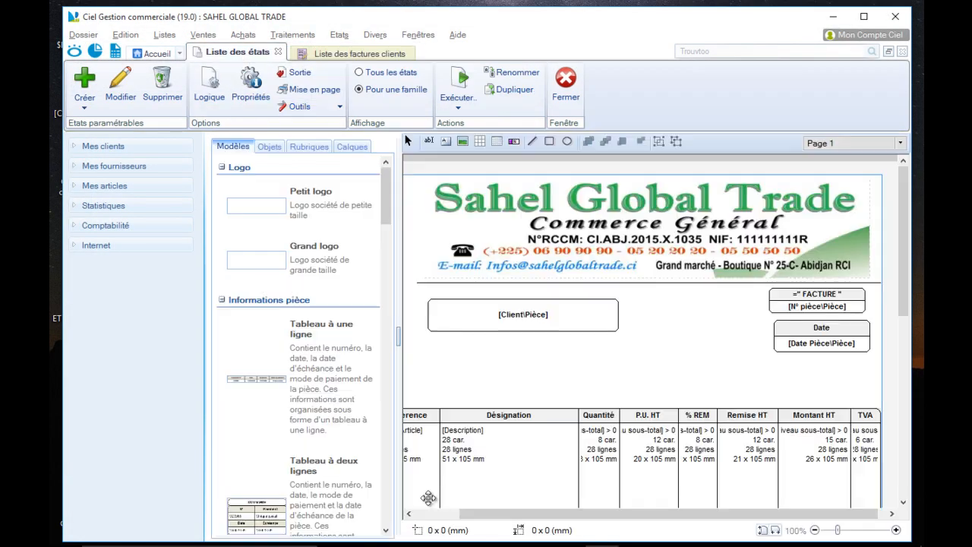
pyautogui.click(536, 315)
pyautogui.doubleClick(536, 314)
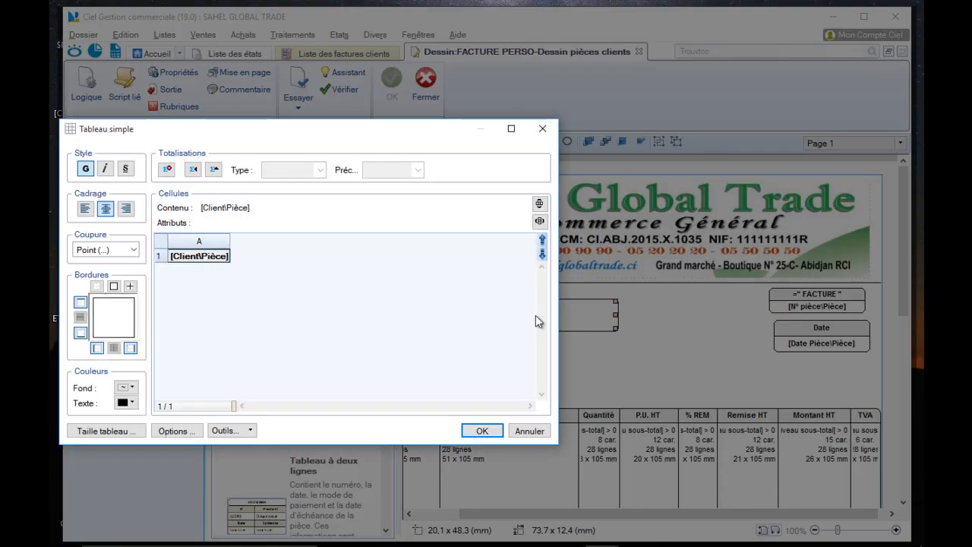
pyautogui.click(186, 257)
pyautogui.click(214, 257)
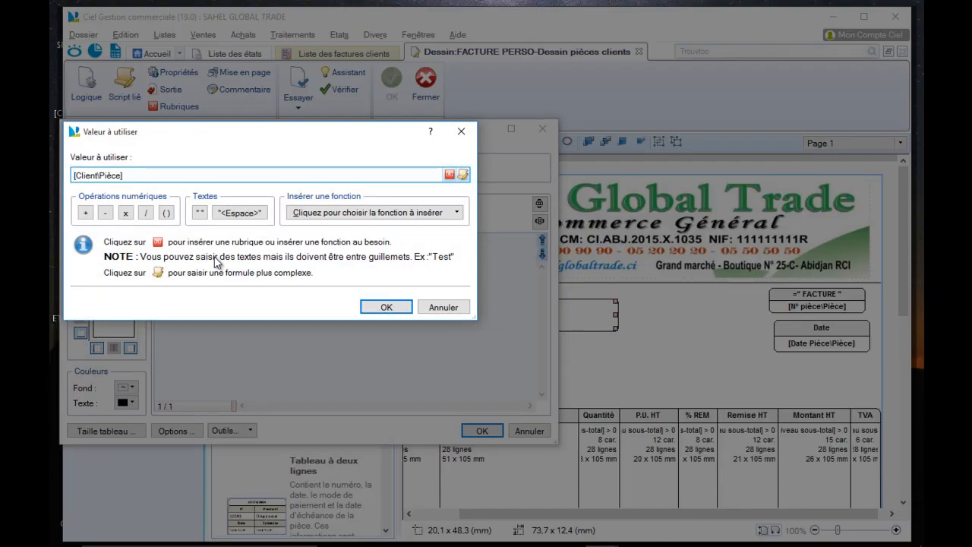
pyautogui.click(462, 175)
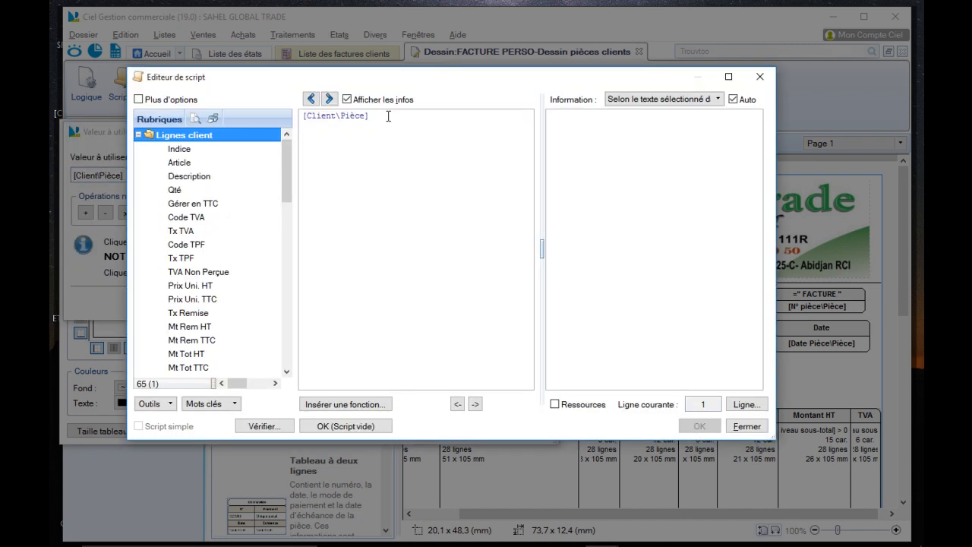
# Step: Replace the cell's script with the Société field from Pièces clients (Pièce) and apply it to the table
pyautogui.moveTo(388, 116); pyautogui.dragTo(308, 116)
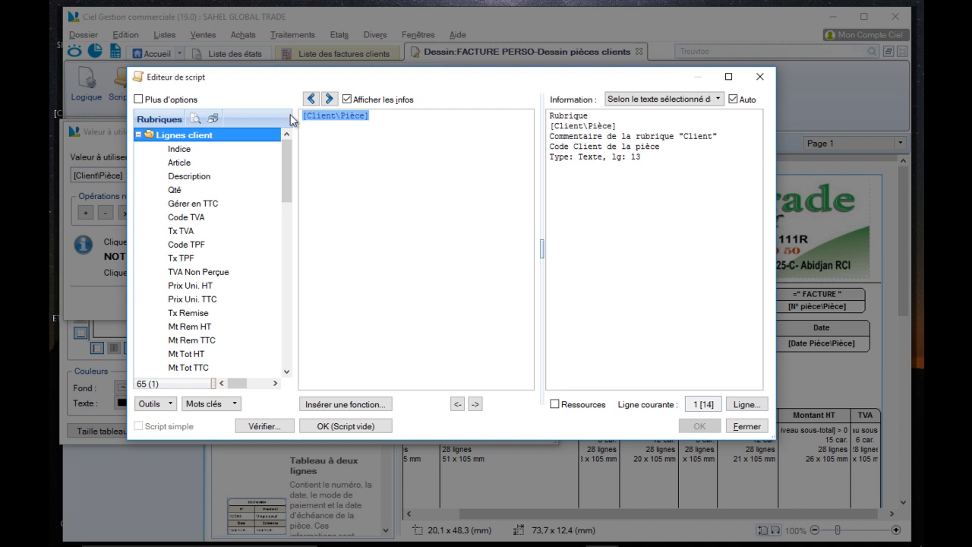
pyautogui.press('Delete')
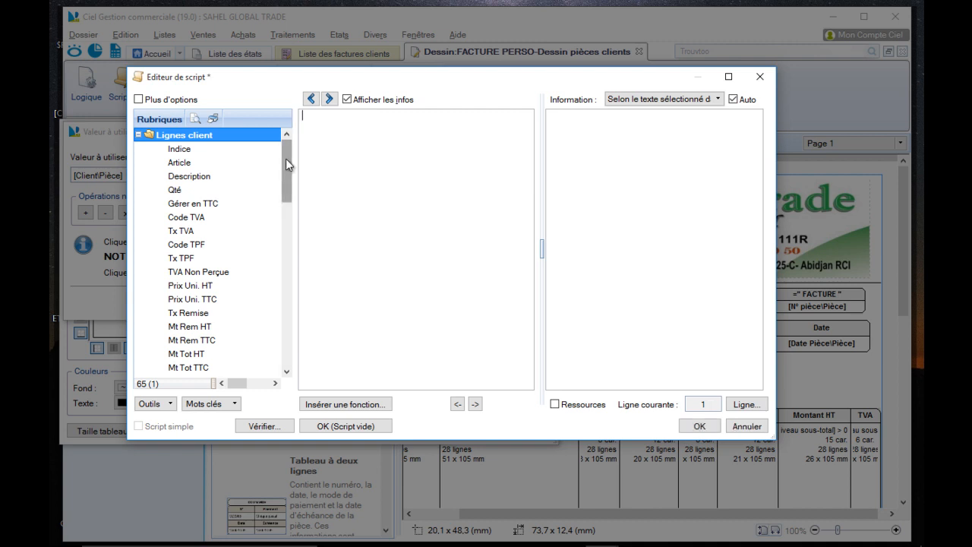
pyautogui.moveTo(285, 158); pyautogui.dragTo(286, 342)
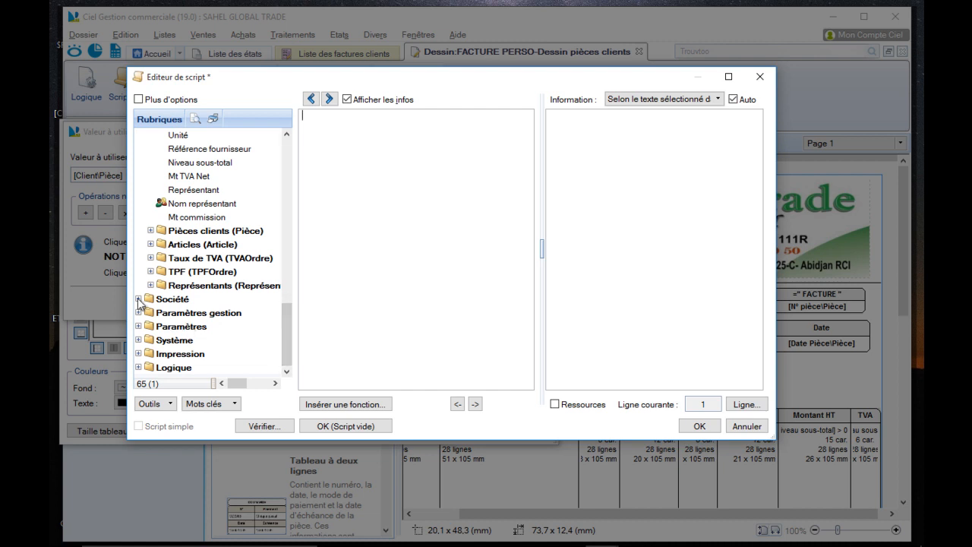
pyautogui.click(139, 300)
pyautogui.moveTo(283, 244); pyautogui.dragTo(287, 263)
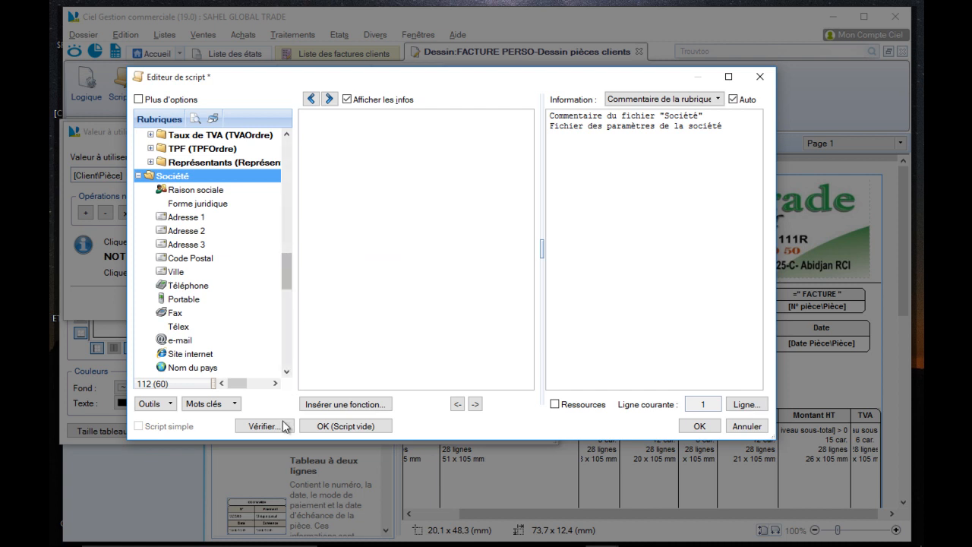
pyautogui.moveTo(285, 261)
pyautogui.mouseDown()
pyautogui.moveTo(287, 278)
pyautogui.moveTo(288, 144)
pyautogui.moveTo(296, 262)
pyautogui.moveTo(297, 254)
pyautogui.mouseUp()
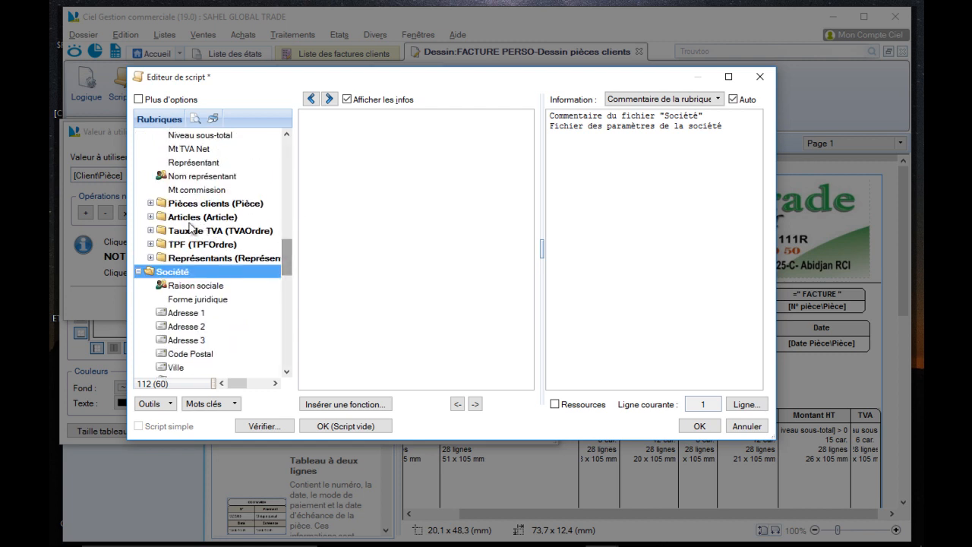
pyautogui.click(151, 203)
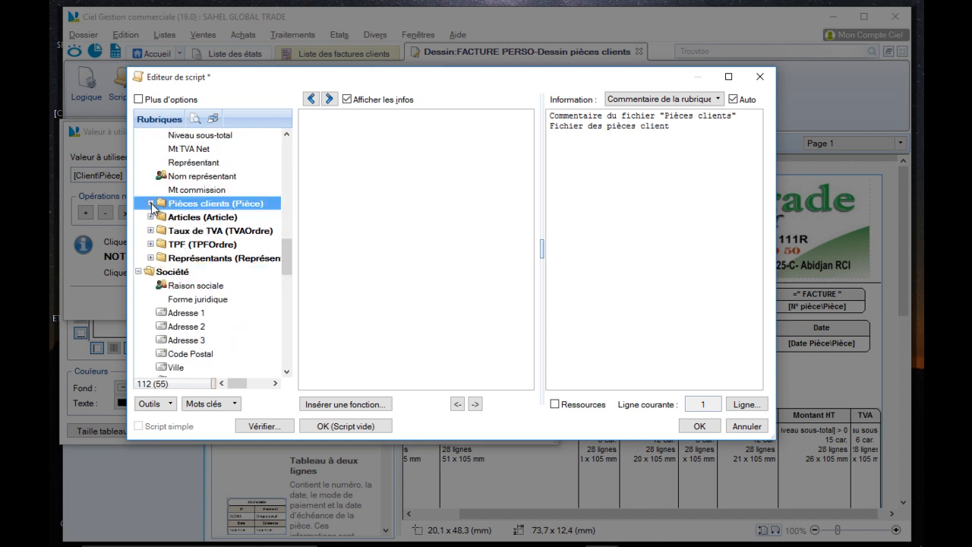
pyautogui.click(152, 203)
pyautogui.moveTo(286, 200); pyautogui.dragTo(292, 238)
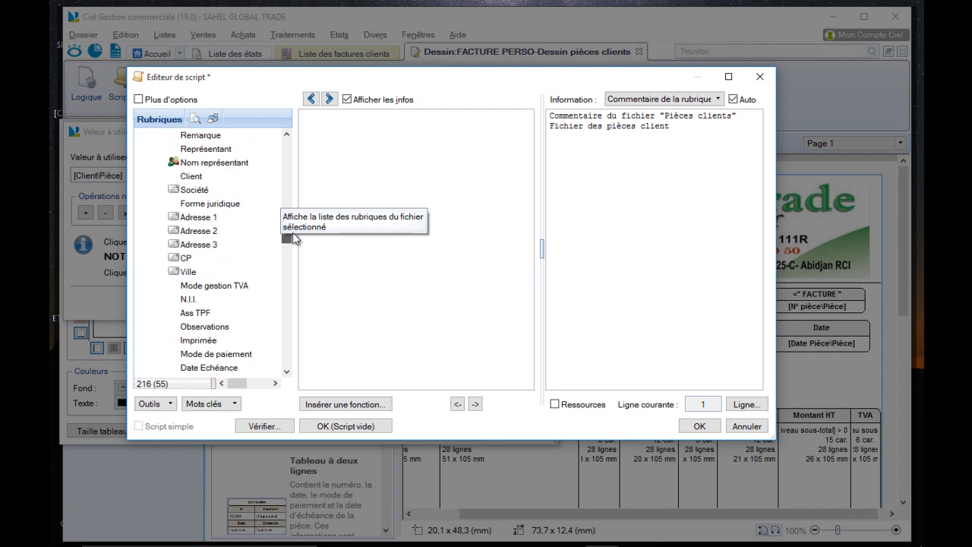
pyautogui.doubleClick(199, 191)
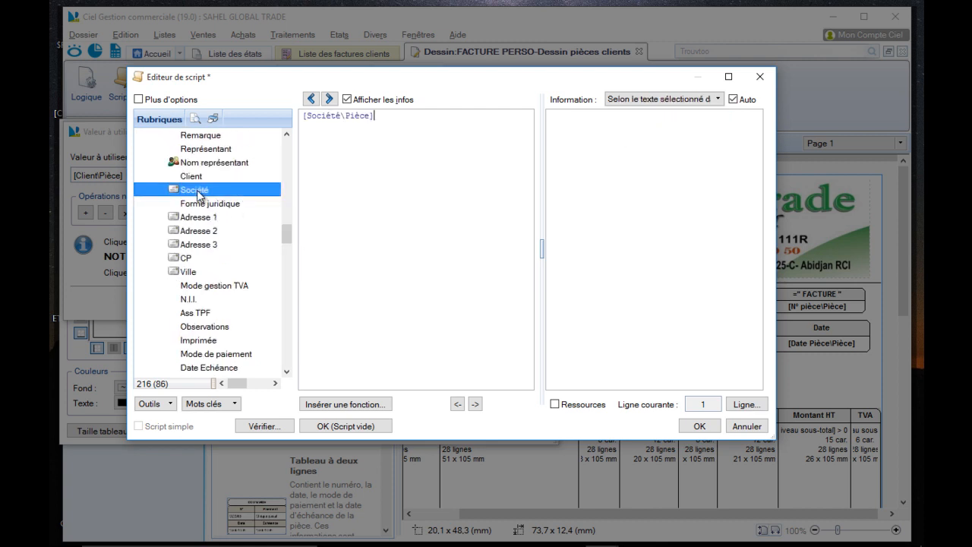
pyautogui.click(700, 426)
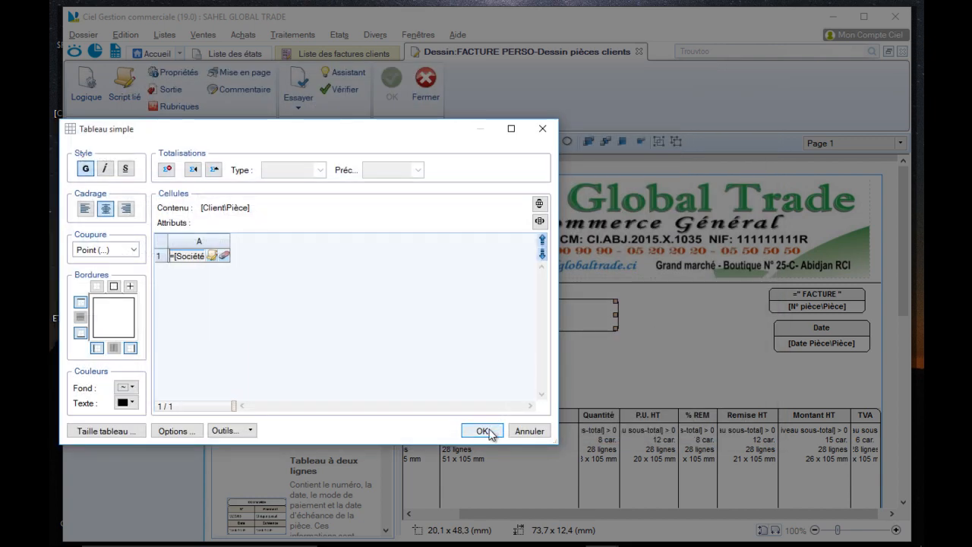
pyautogui.click(492, 430)
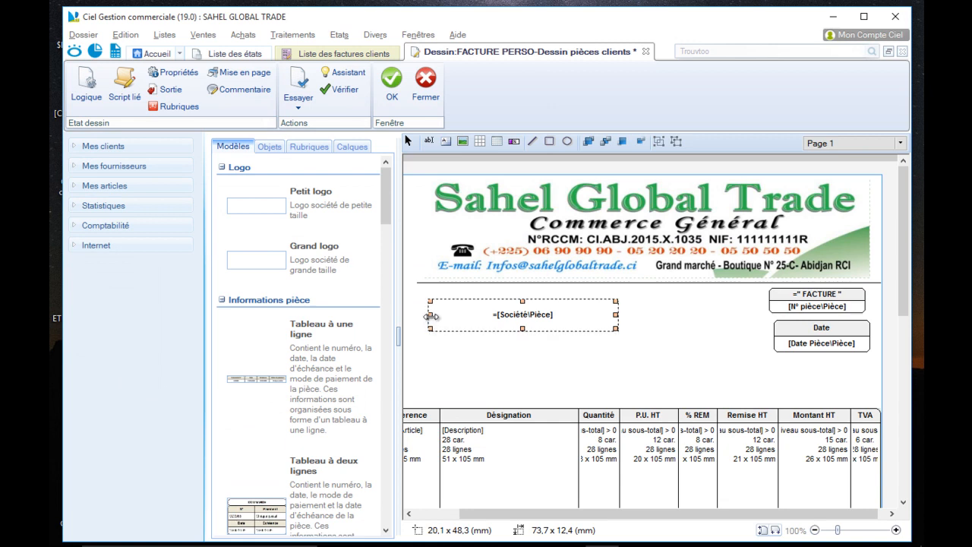
# Step: Widen the Société box on both sides to about 84 mm, and align the FACTURE number box with the Date box below it
pyautogui.moveTo(432, 317); pyautogui.dragTo(420, 316)
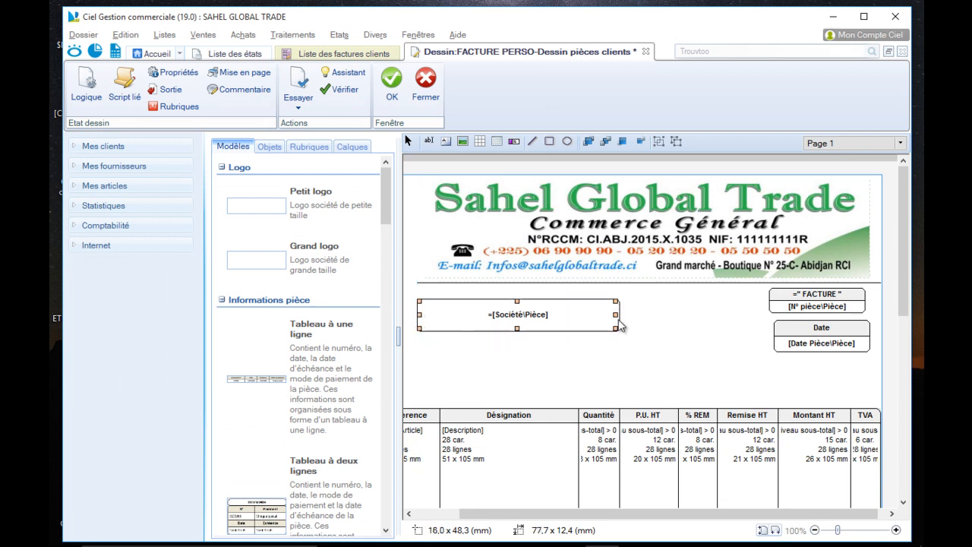
pyautogui.moveTo(613, 320); pyautogui.dragTo(635, 317)
pyautogui.click(612, 374)
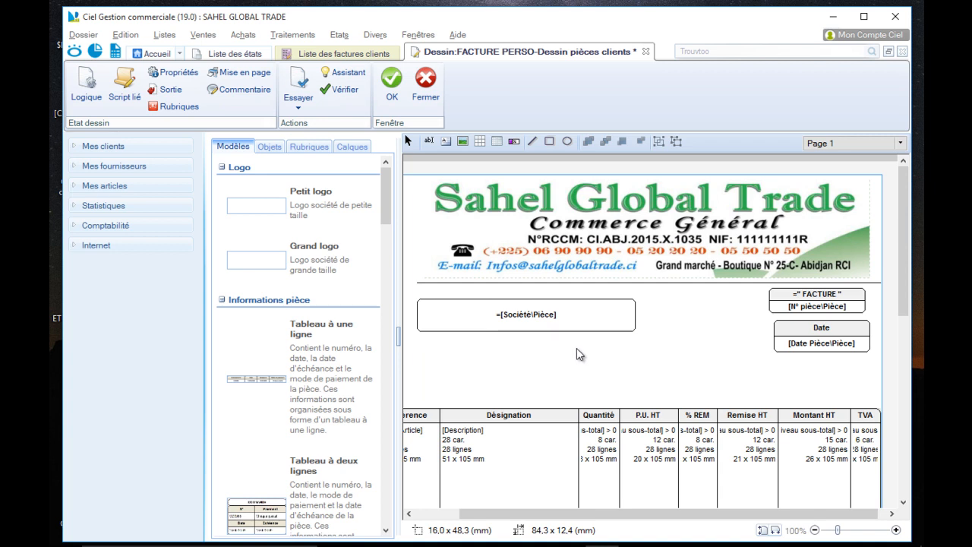
pyautogui.moveTo(835, 300); pyautogui.dragTo(839, 302)
# Step: Duplicate the Société box and place the copy directly beneath the original, aligned with its edges
pyautogui.click(493, 313)
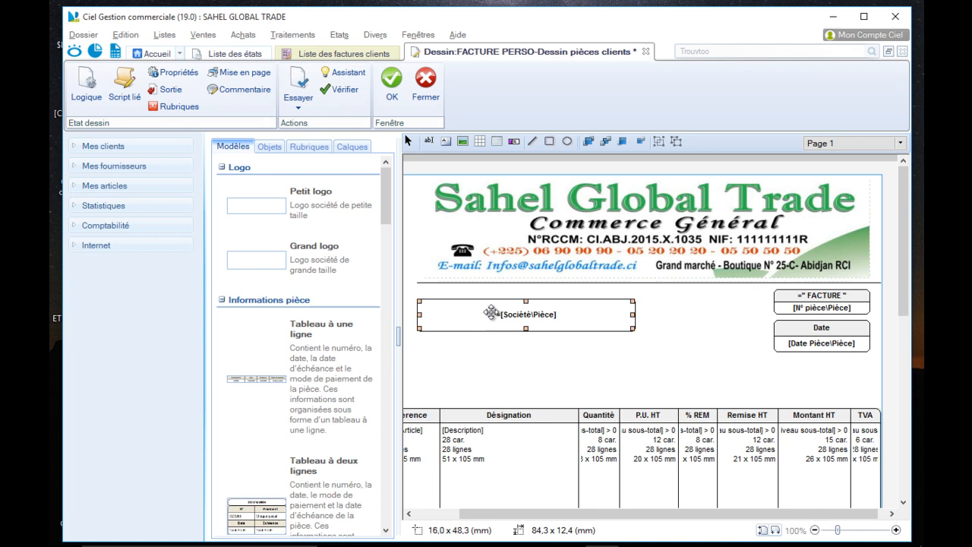
pyautogui.click(476, 360)
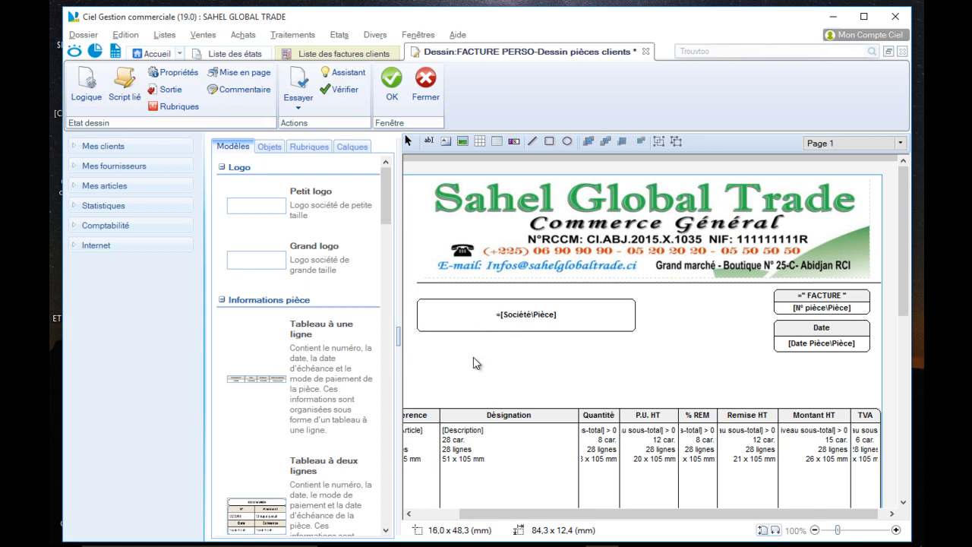
pyautogui.hotkey('ctrl', 'v')
pyautogui.moveTo(525, 360); pyautogui.dragTo(478, 348)
# Step: Replace the script of the cell in the lower copied box with the Adresse 1 field from Pièce
pyautogui.doubleClick(499, 351)
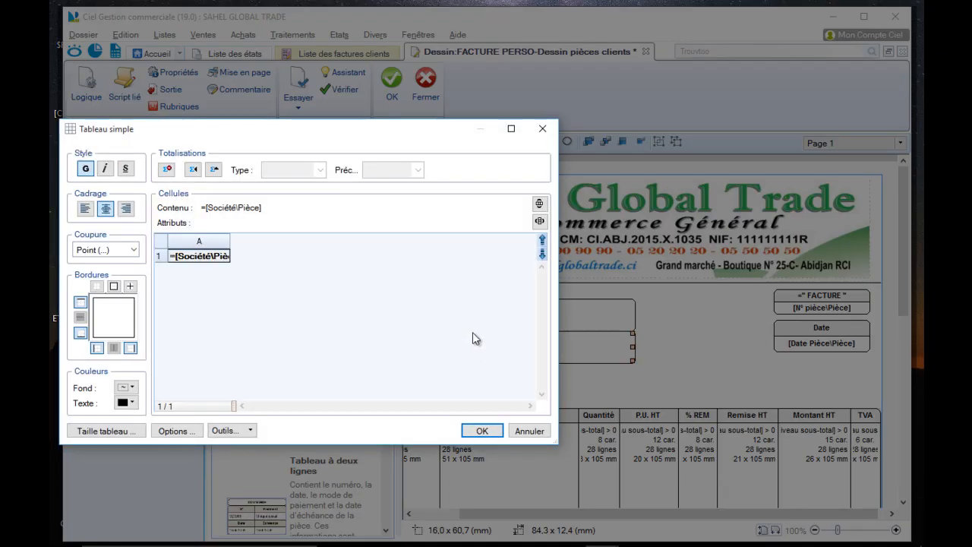
pyautogui.click(187, 257)
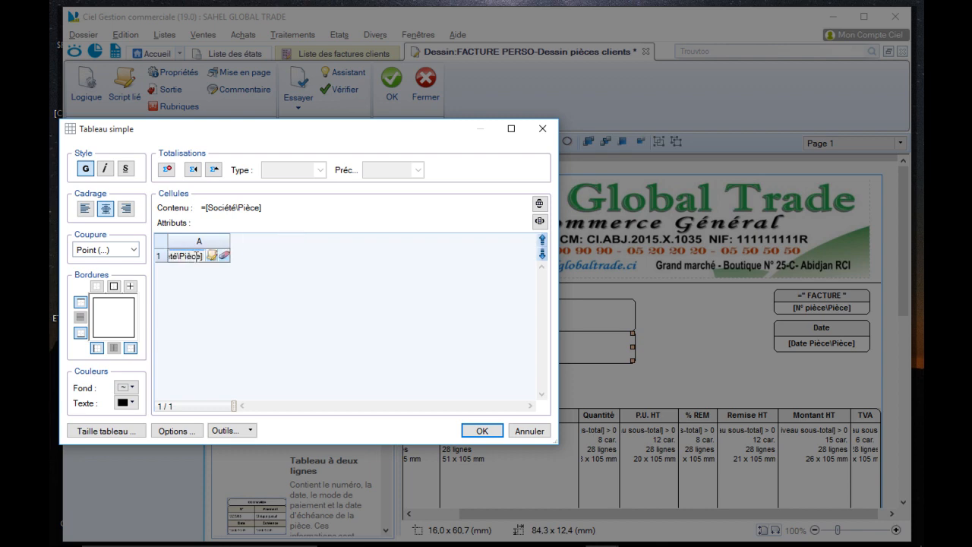
pyautogui.click(212, 257)
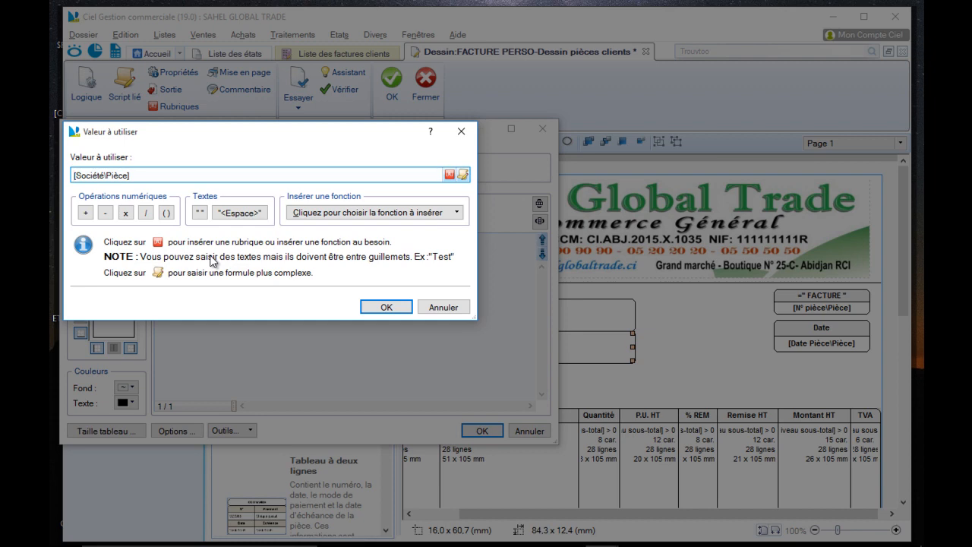
pyautogui.click(464, 174)
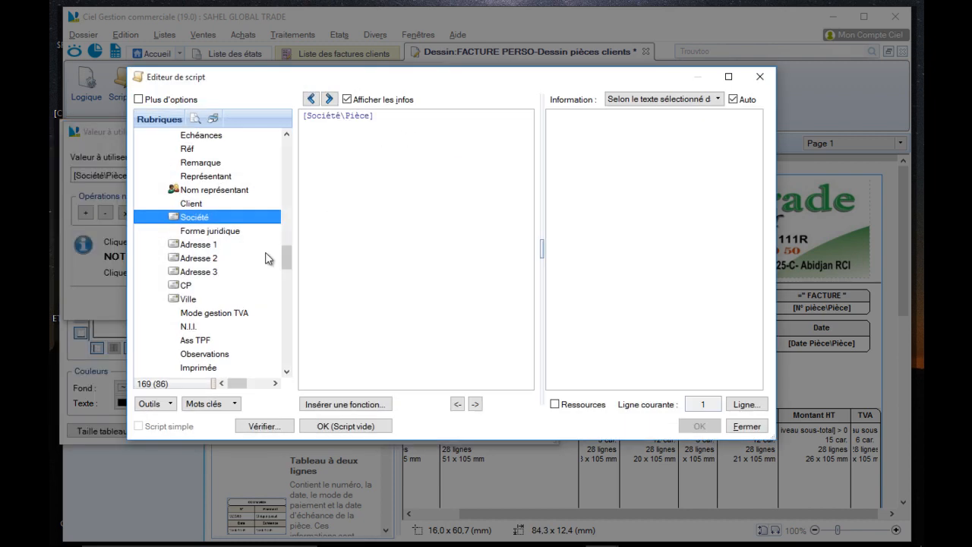
pyautogui.moveTo(381, 124); pyautogui.dragTo(291, 118)
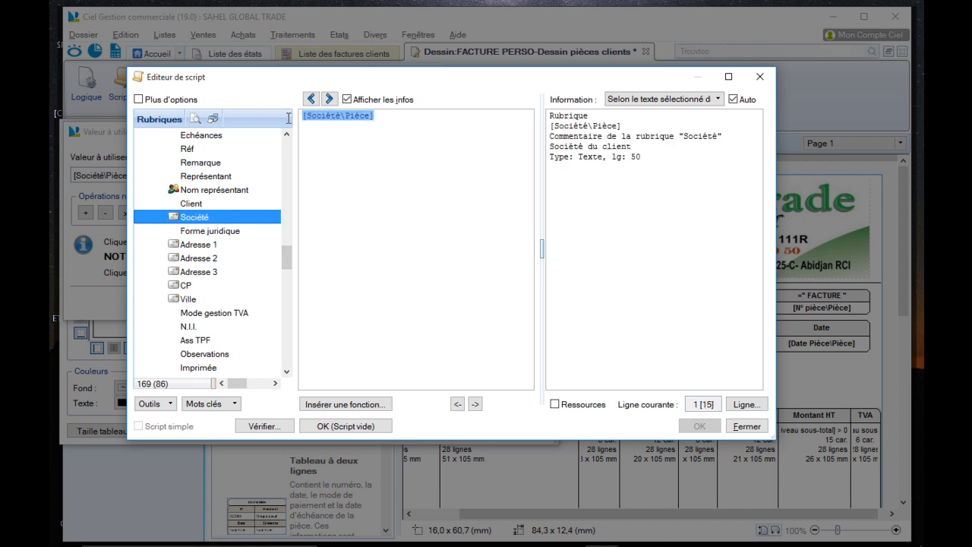
pyautogui.press('Delete')
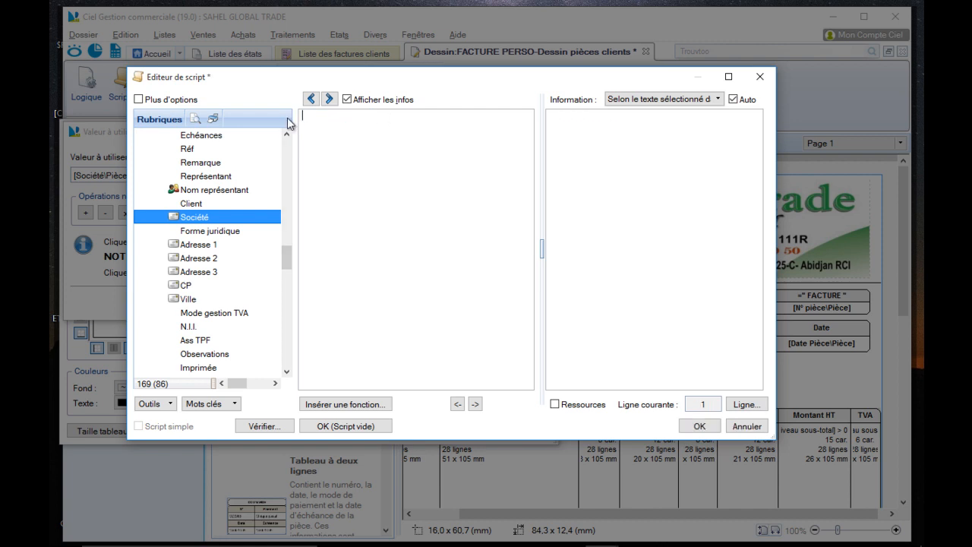
pyautogui.doubleClick(202, 250)
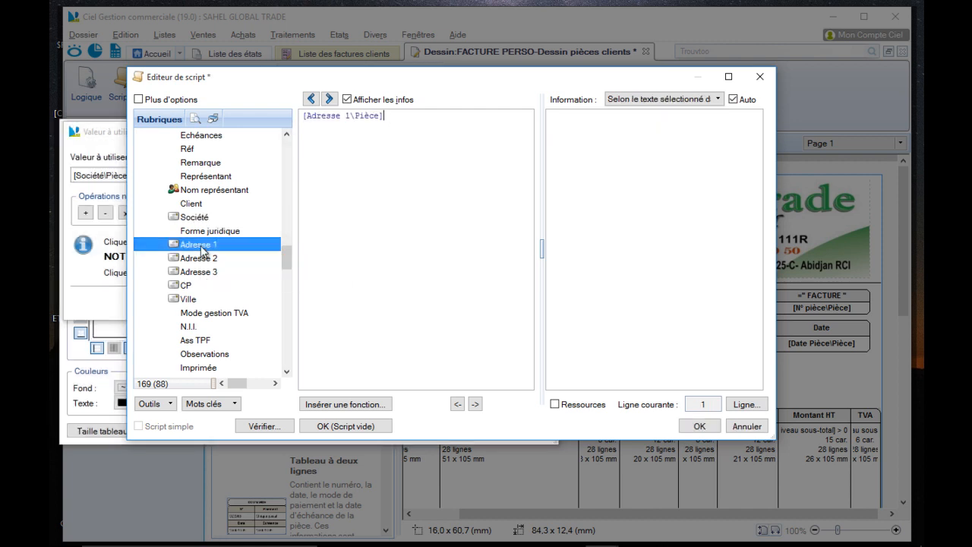